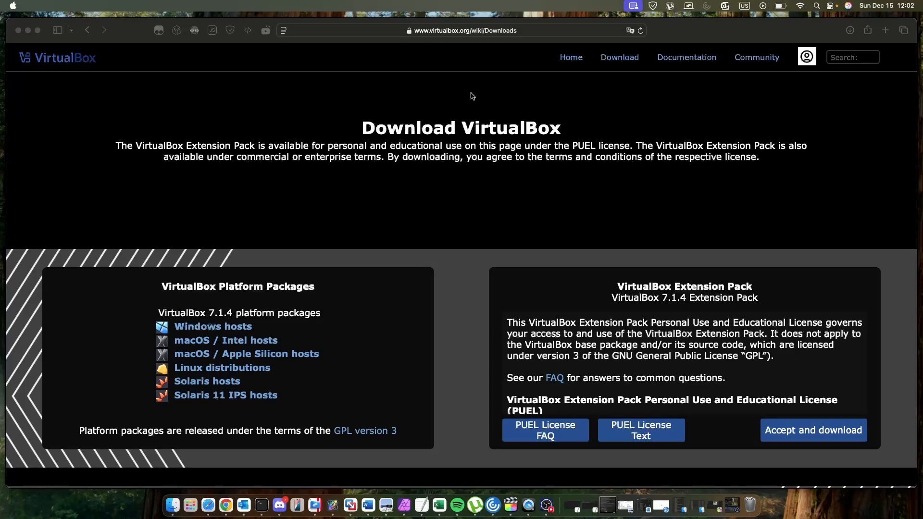
Download the macOS / Apple Silicon hosts package and open the downloaded VirtualBox disk image.
left_click(283, 358)
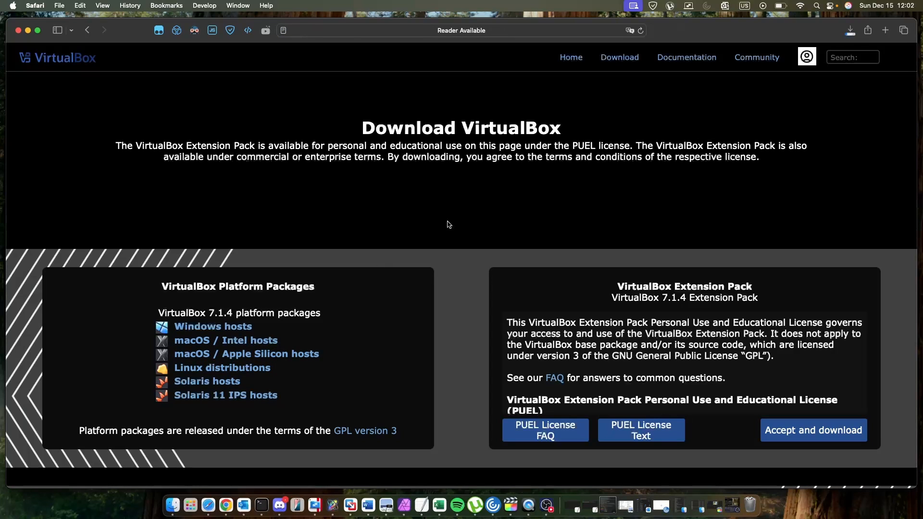
left_click(850, 30)
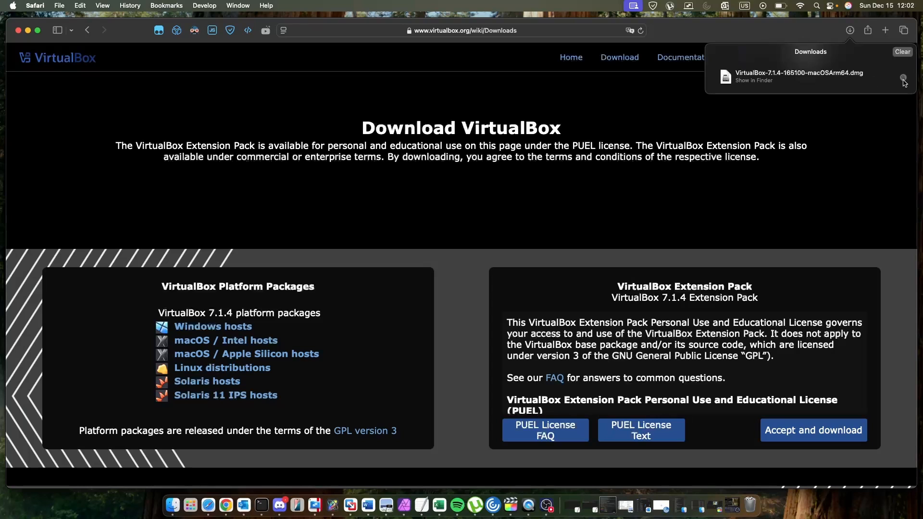
left_click(855, 83)
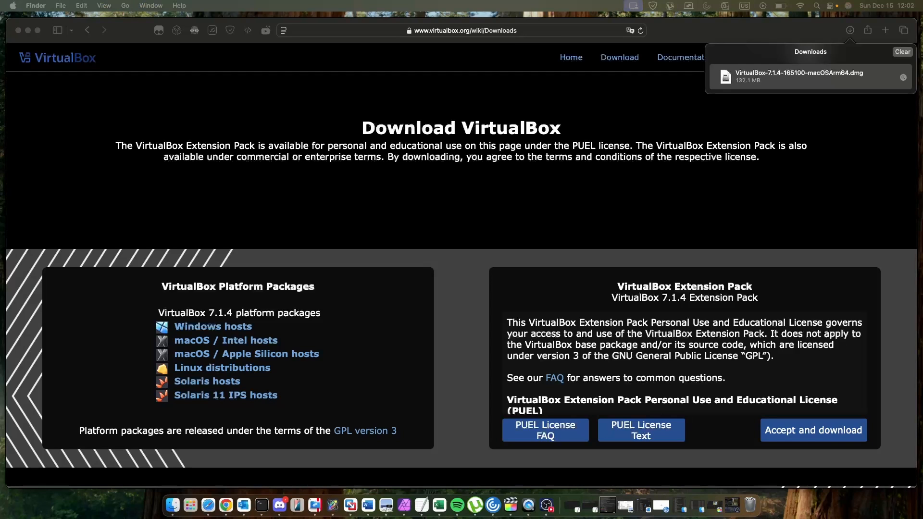
Launch the VirtualBox.pkg installer from the mounted disk image window.
left_click_drag(922, 265, 633, 265)
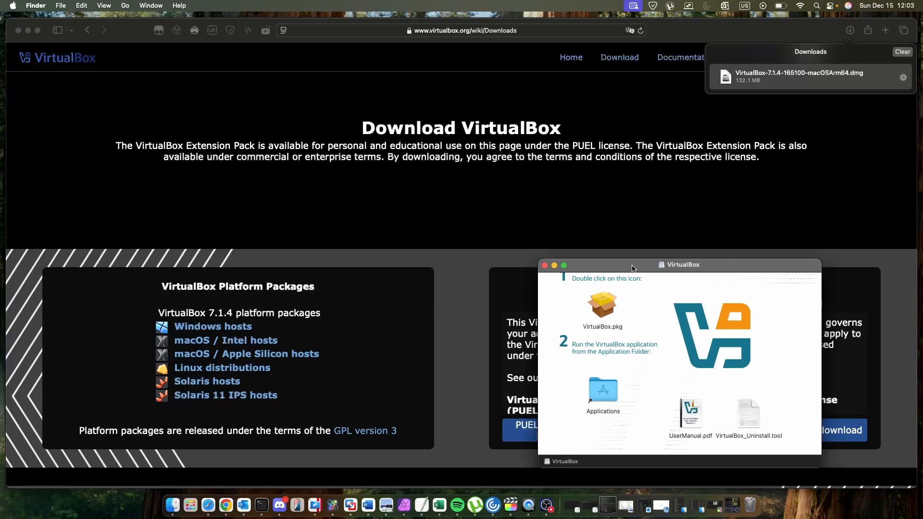
left_click(610, 309)
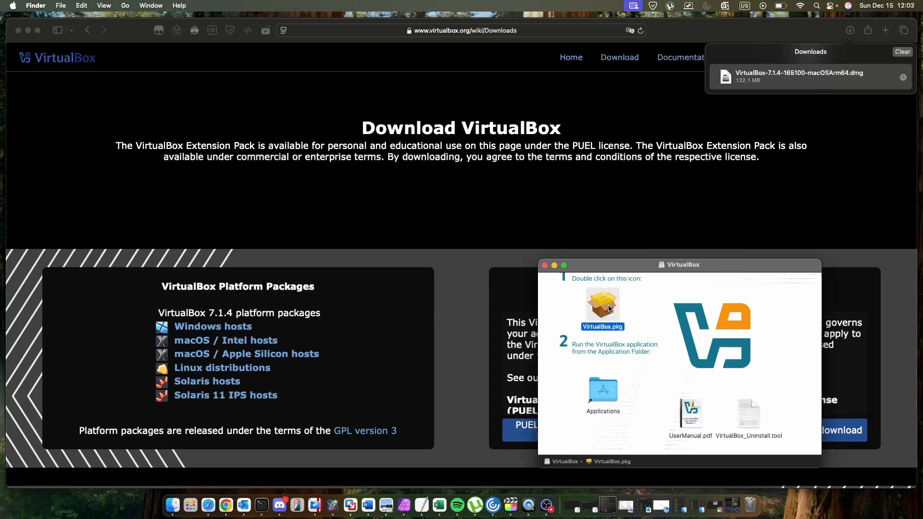
double_click(608, 308)
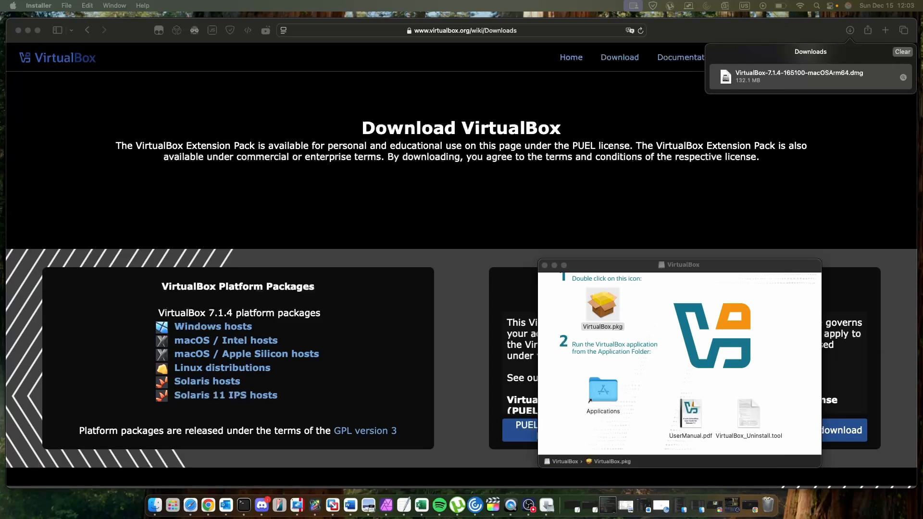
Step through the installer, installing for all users of this computer with the standard install.
left_click_drag(922, 265, 608, 196)
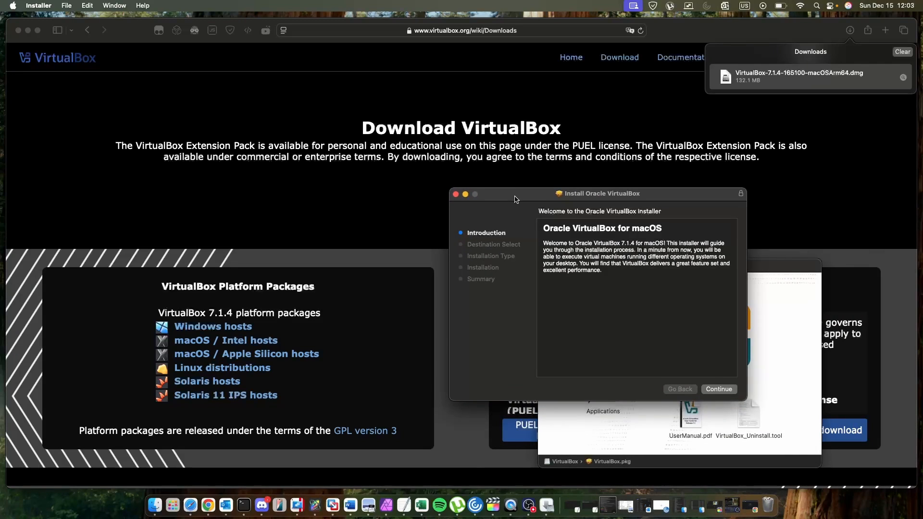
left_click_drag(515, 199, 493, 161)
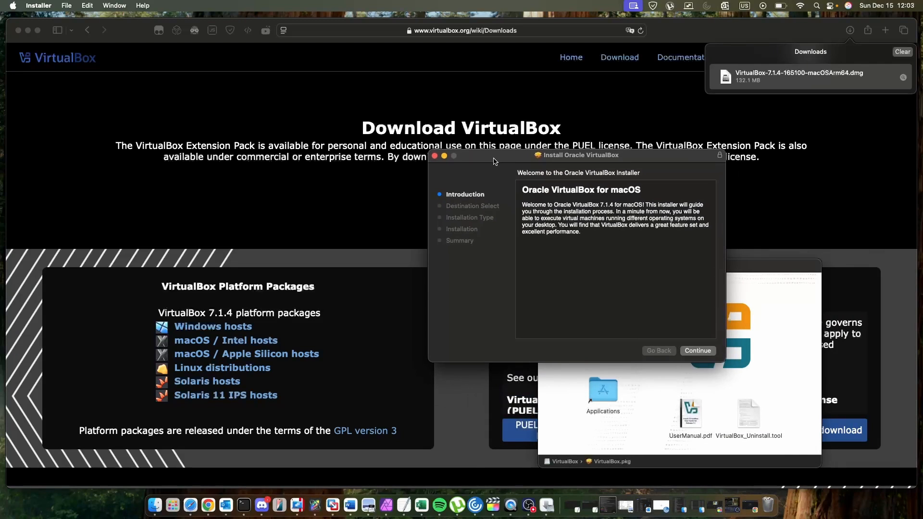
left_click(701, 352)
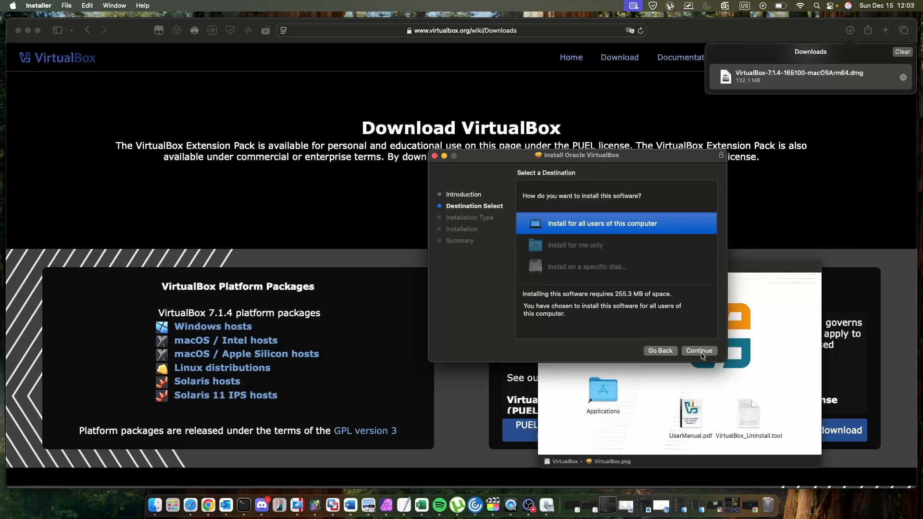
left_click(701, 352)
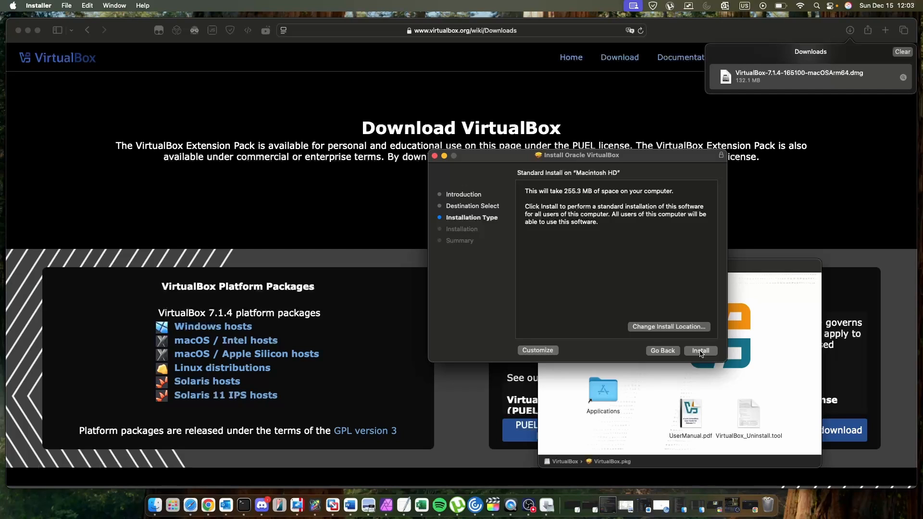
left_click(700, 352)
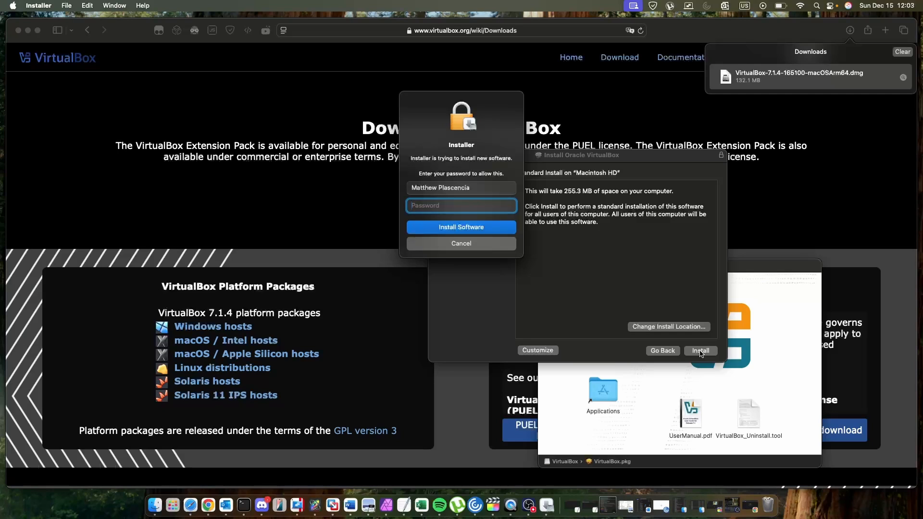
Enter the administrator account password to authorize the software installation.
type("••••••••••••••")
key("Return")
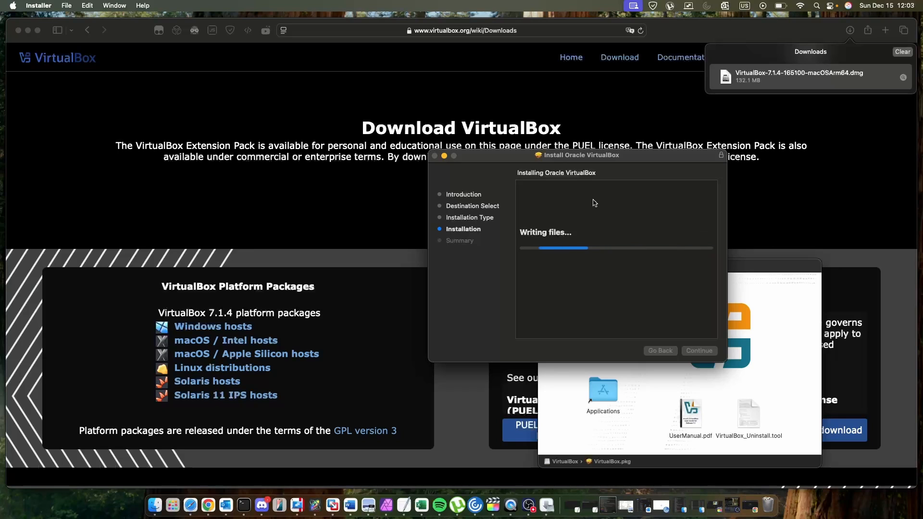
Close the finished installer and move the installer package to the Trash.
left_click_drag(566, 158, 484, 137)
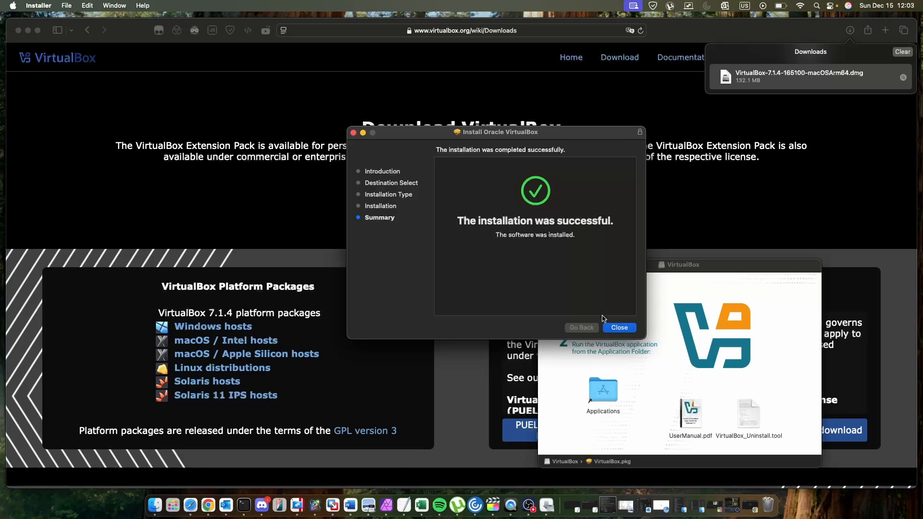
left_click(620, 328)
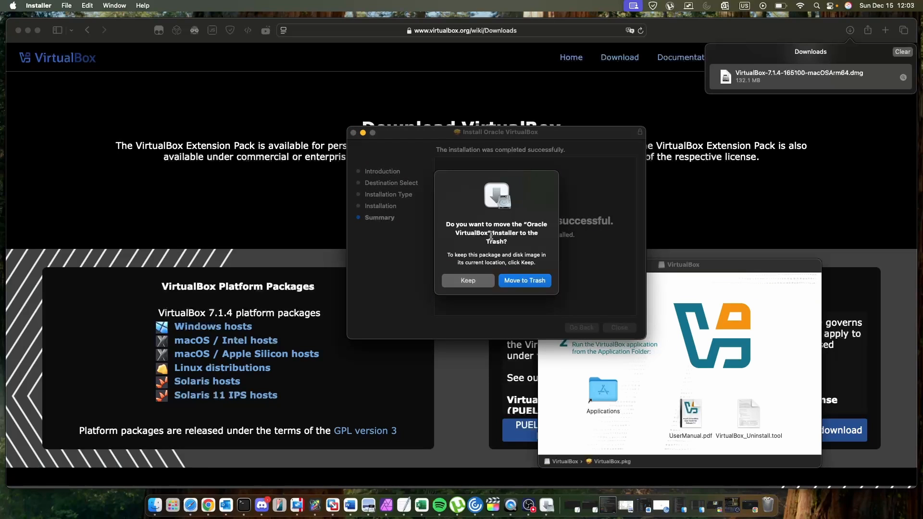
left_click(537, 283)
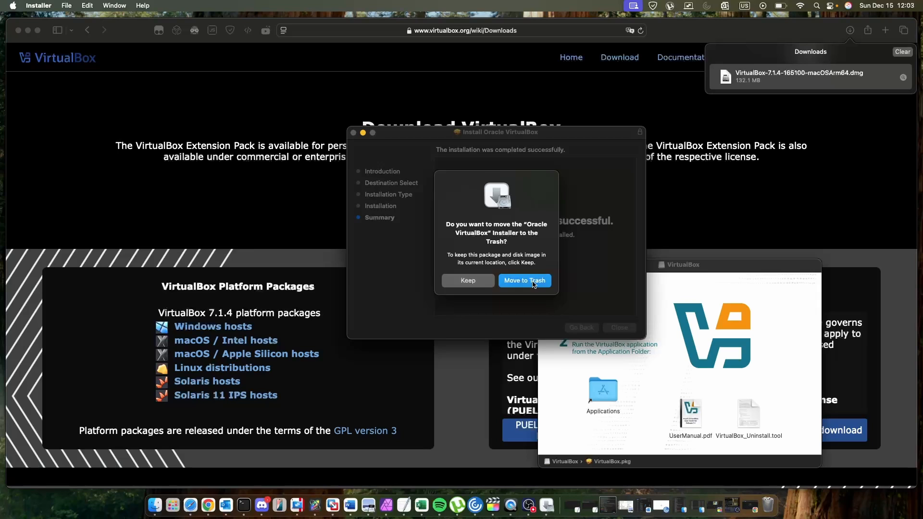
left_click(353, 133)
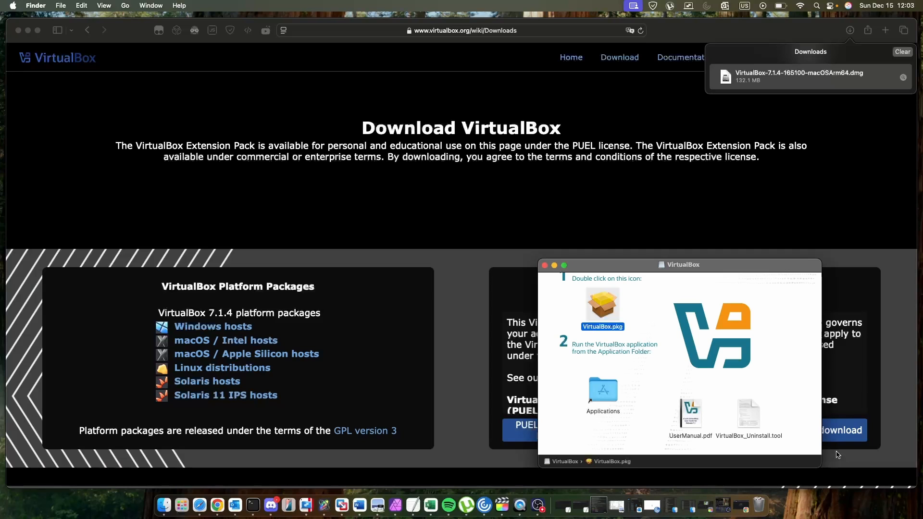
Close the disk image window and the browser window.
left_click(554, 265)
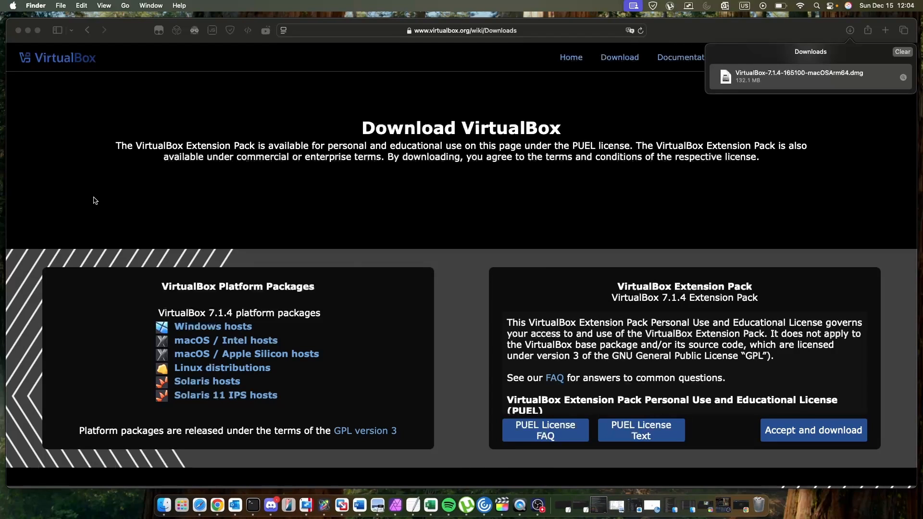
left_click(24, 38)
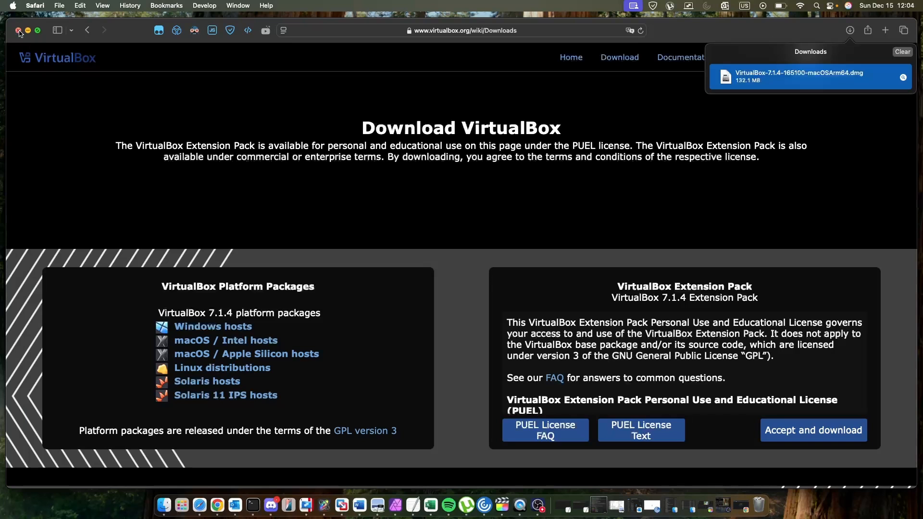
left_click(19, 32)
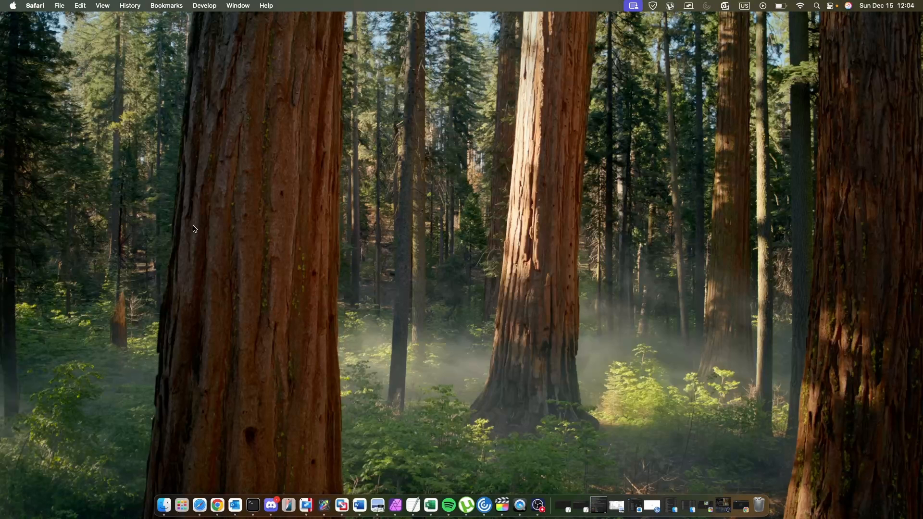
Search for VirtualBox with Spotlight and launch the app.
key("super+space")
type("v")
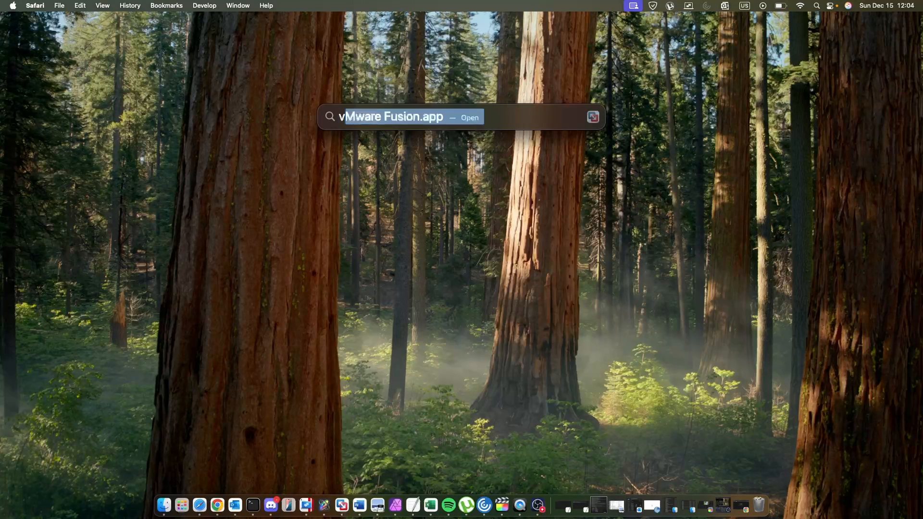
type("irtual")
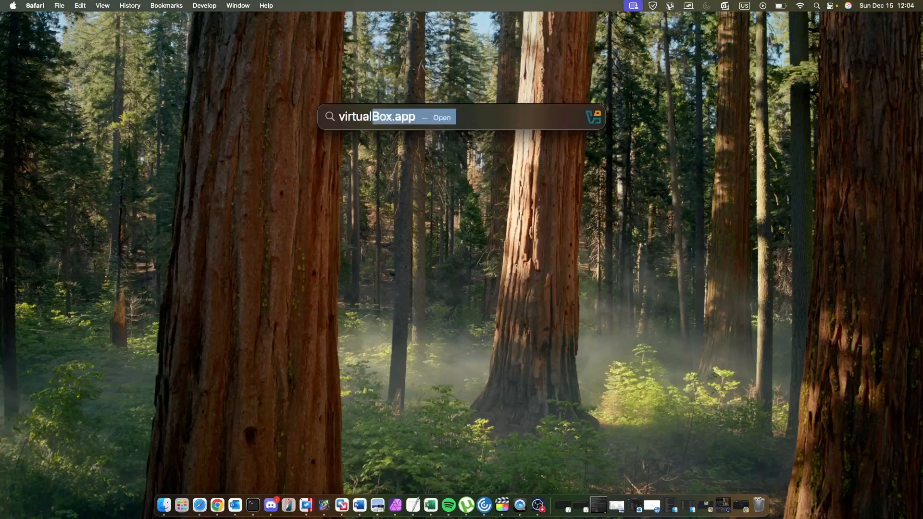
key("Return")
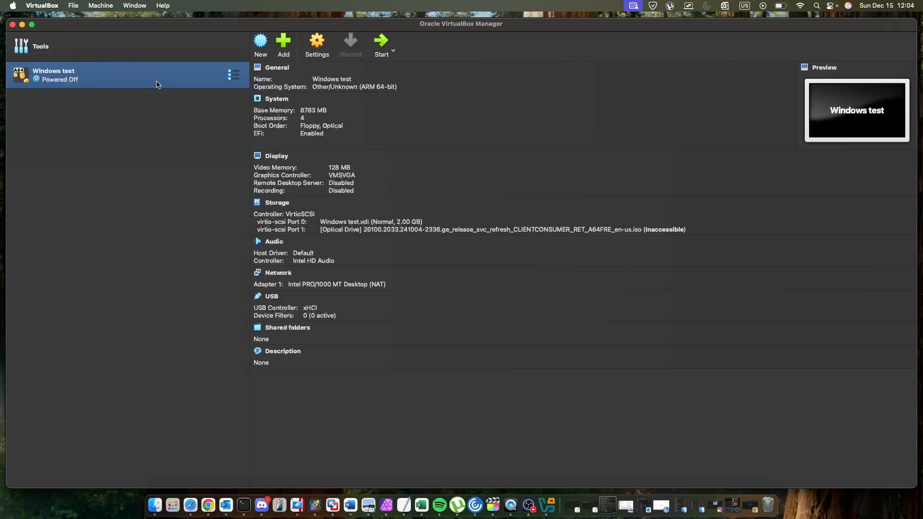
Remove the 'Windows test' virtual machine, deleting all its files.
right_click(186, 76)
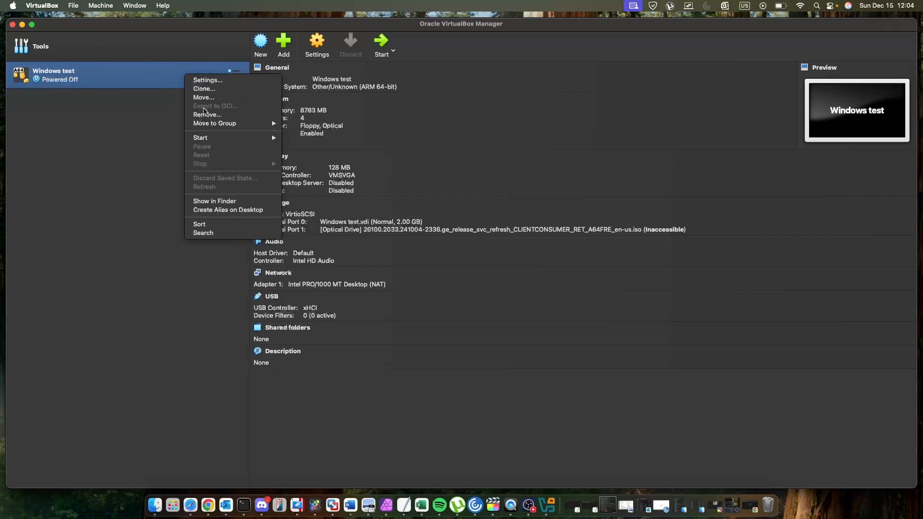
left_click(212, 114)
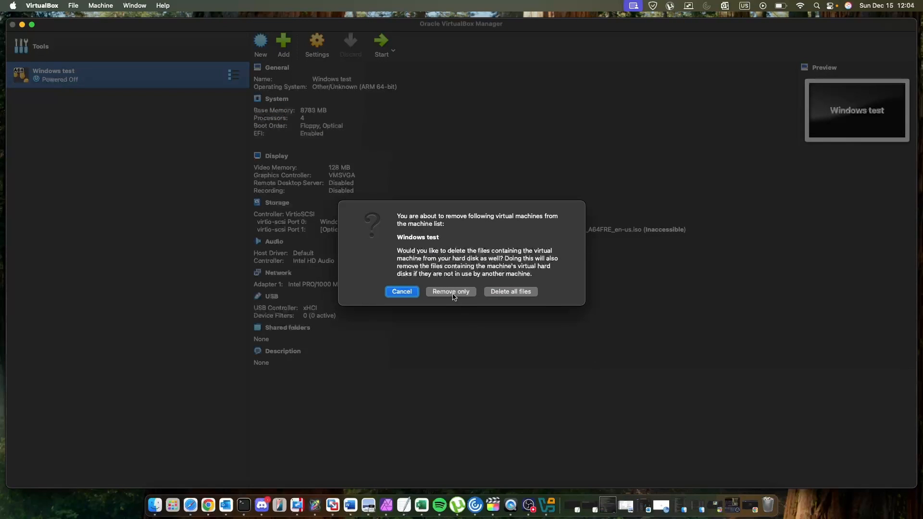
left_click(512, 291)
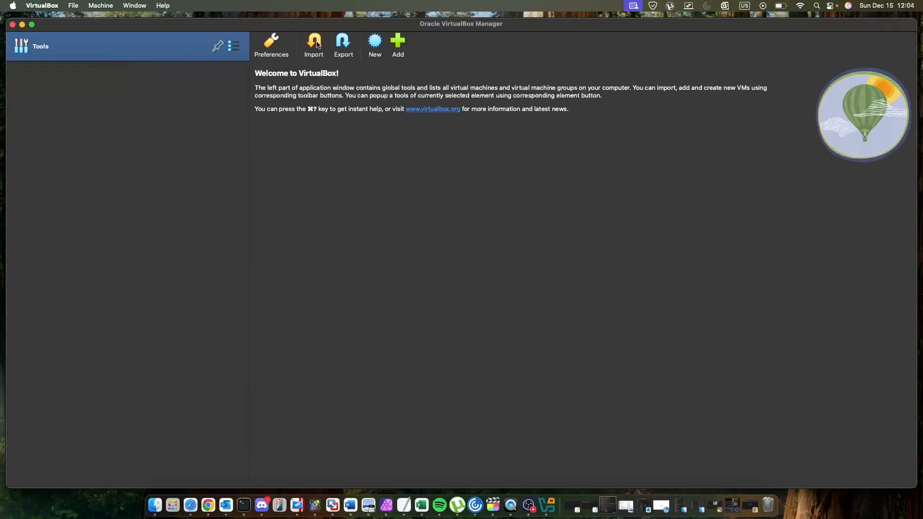
Start creating a new virtual machine and set its type to Other.
left_click(398, 44)
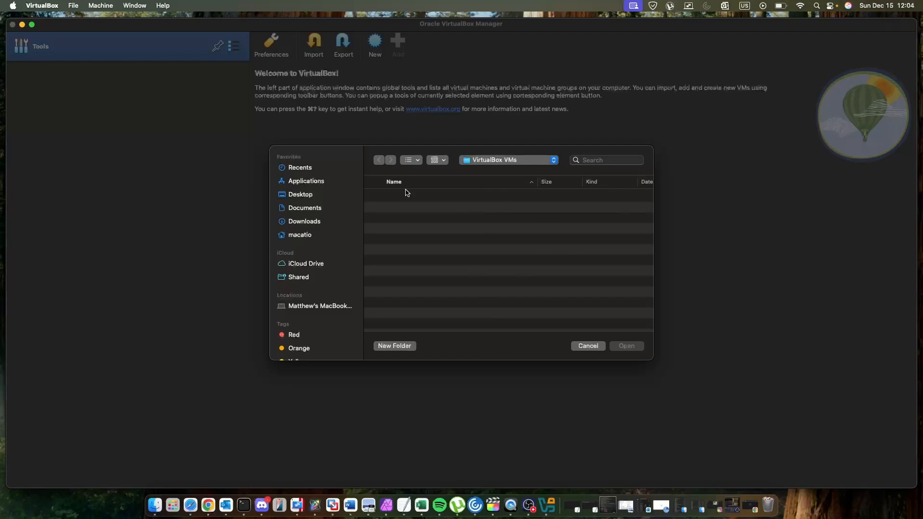
left_click(595, 347)
left_click(376, 46)
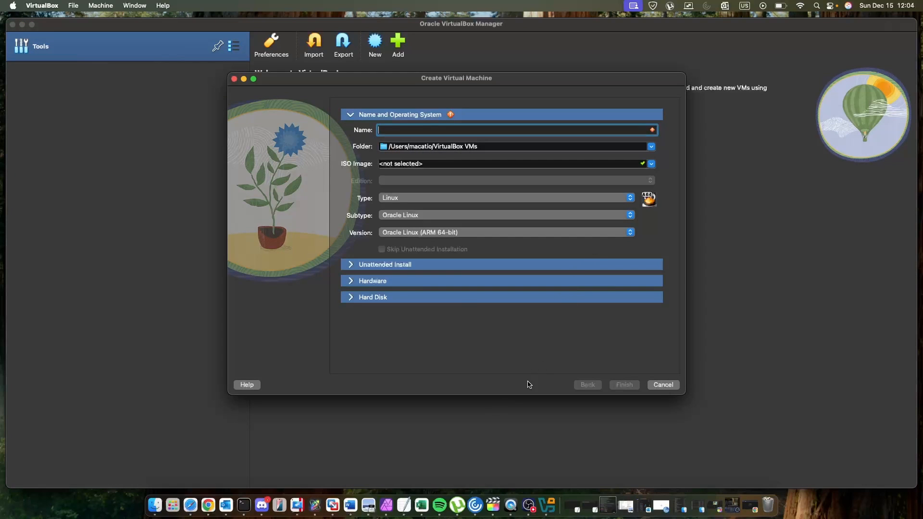
left_click(601, 200)
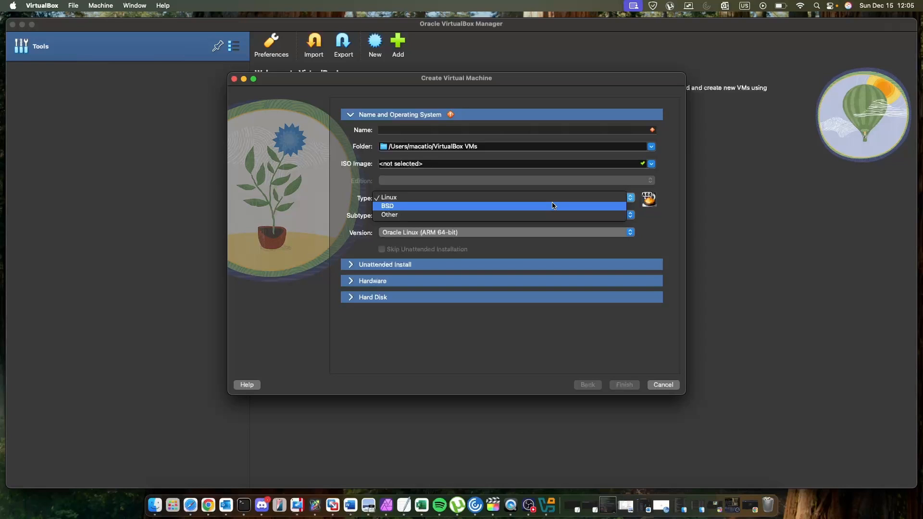
left_click(502, 216)
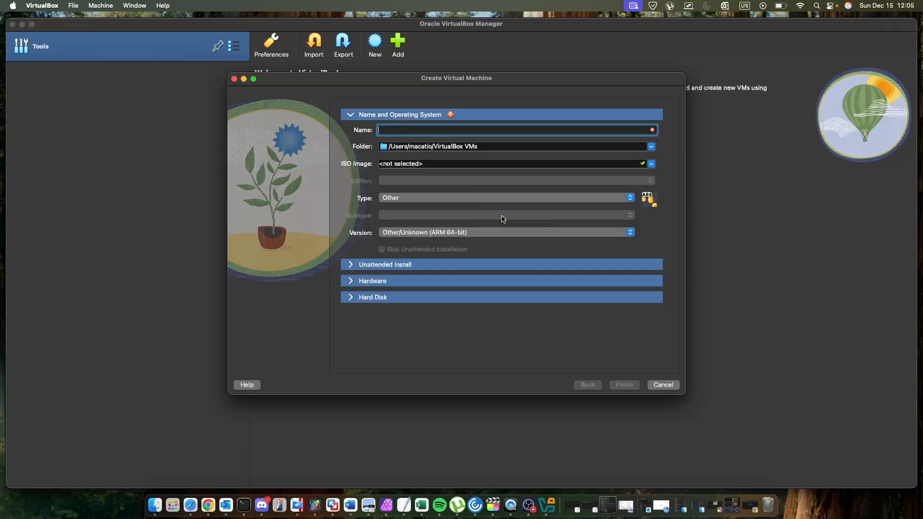
left_click(441, 163)
left_click(651, 163)
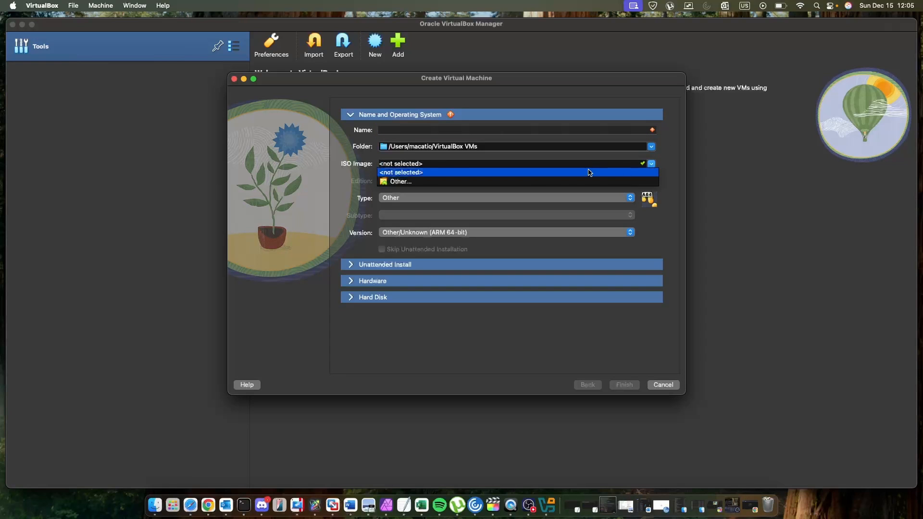
left_click(509, 182)
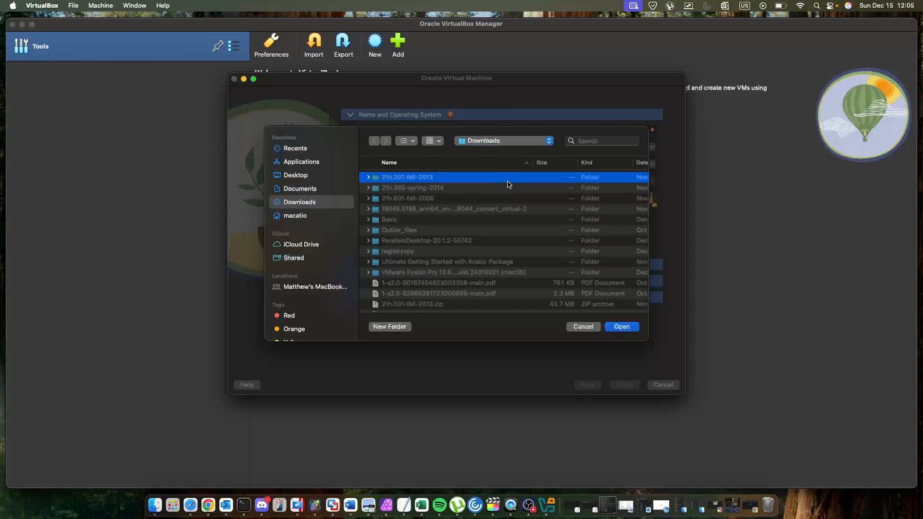
scroll(484, 209, "down", 1)
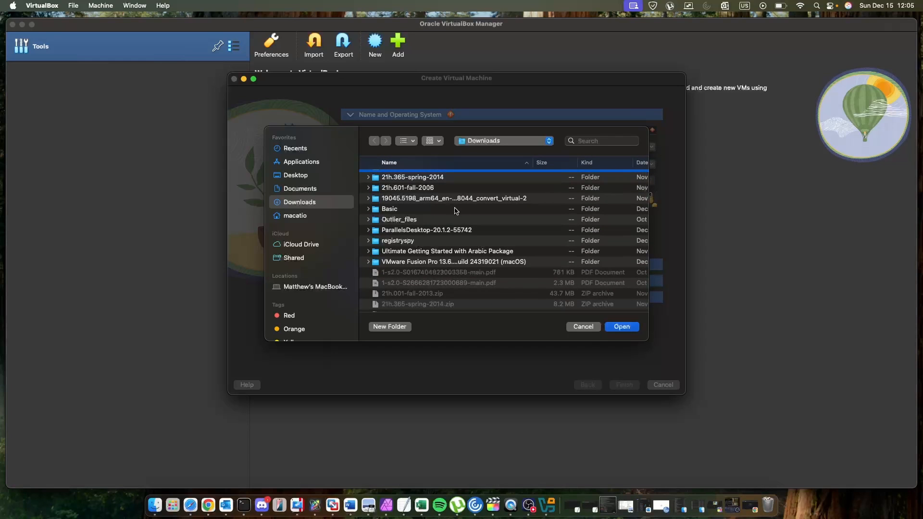
scroll(456, 211, "down", 5)
scroll(456, 211, "up", 4)
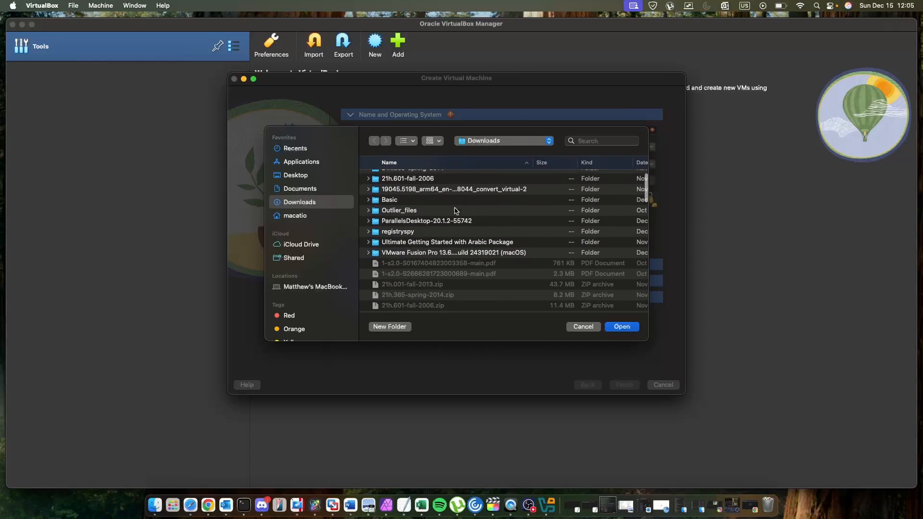
scroll(455, 211, "up", 1)
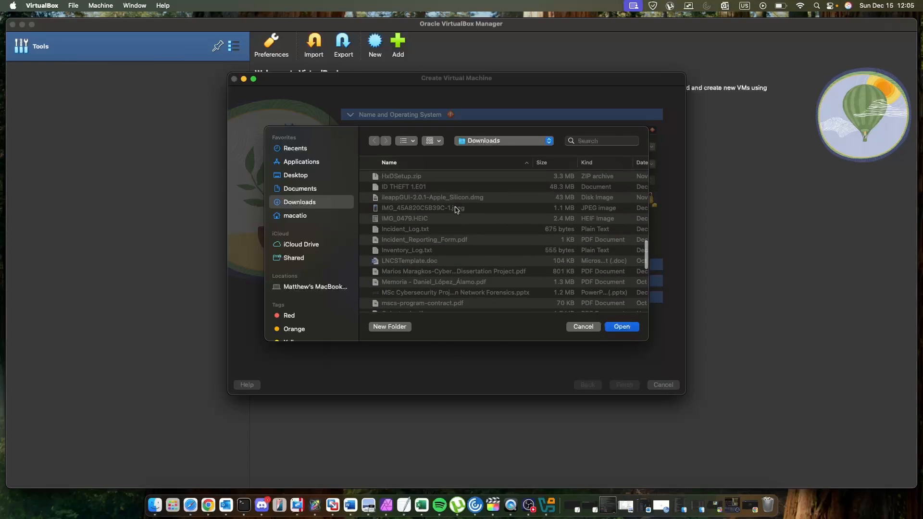
scroll(456, 210, "up", 3)
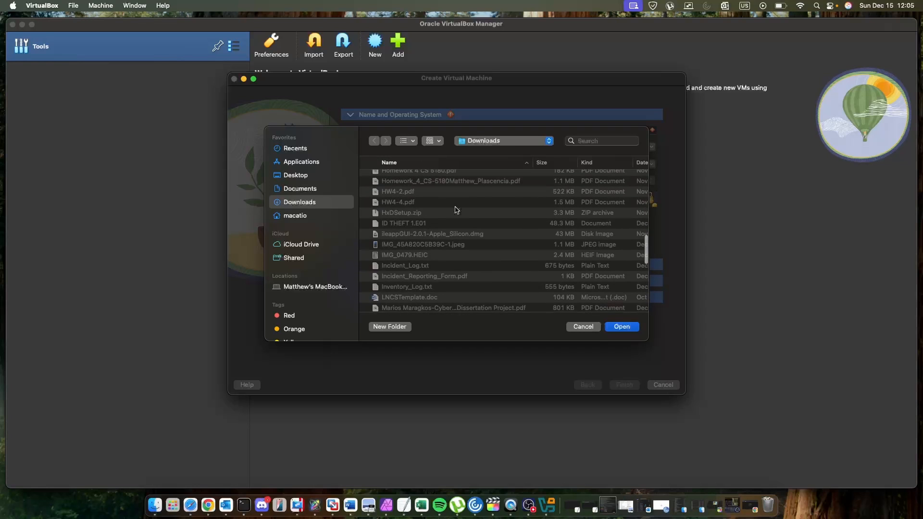
scroll(455, 210, "up", 6)
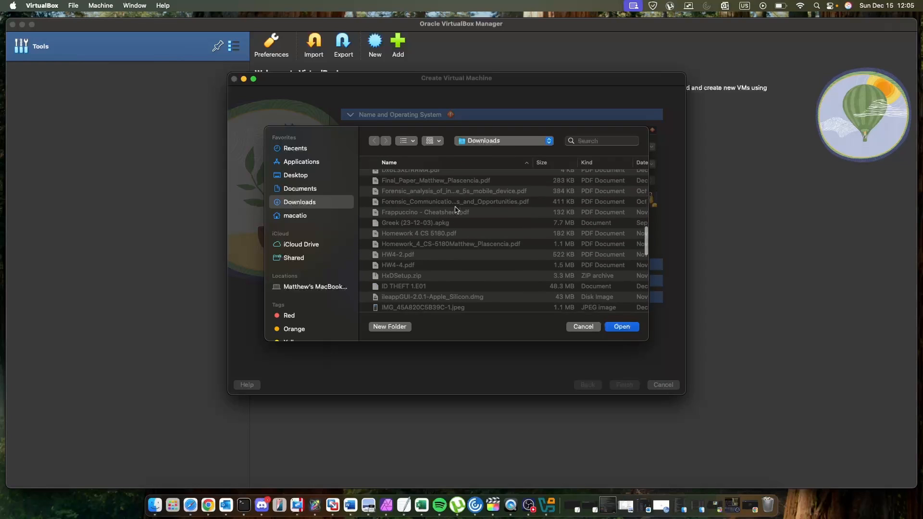
scroll(457, 210, "up", 7)
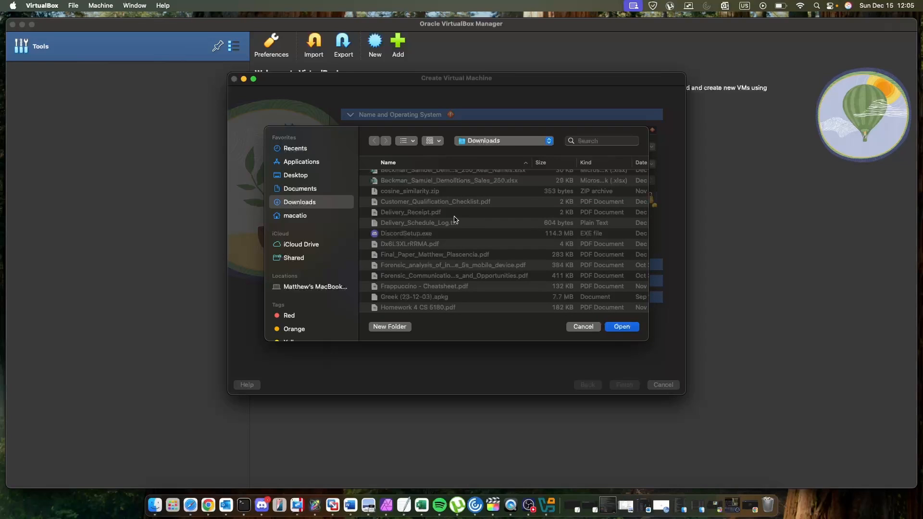
left_click(585, 327)
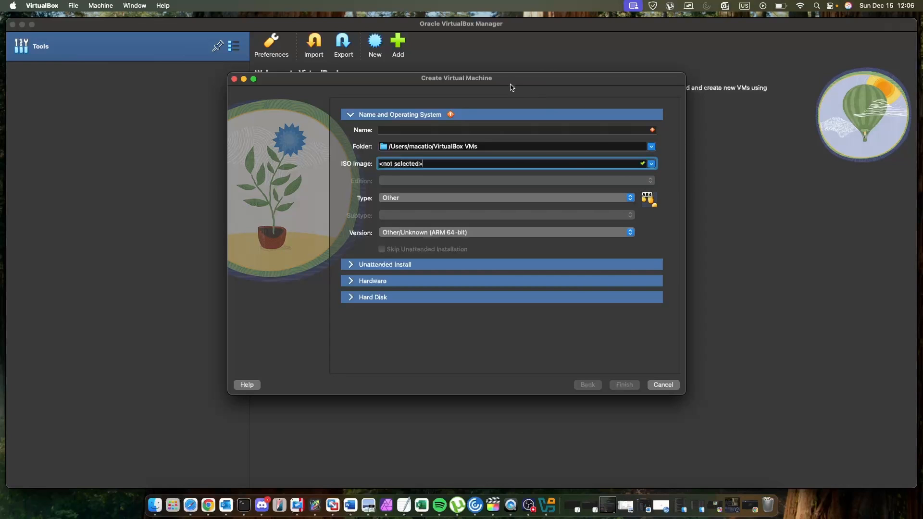
left_click_drag(481, 82, 518, 75)
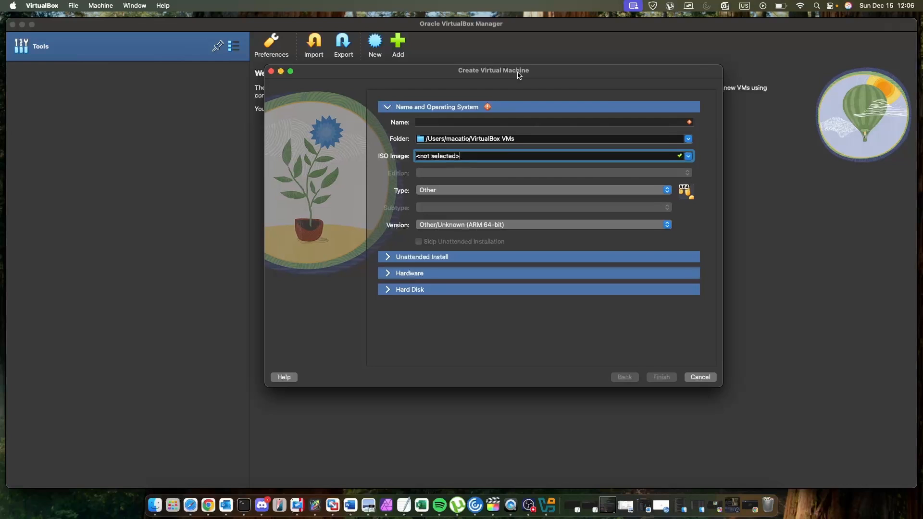
left_click(496, 229)
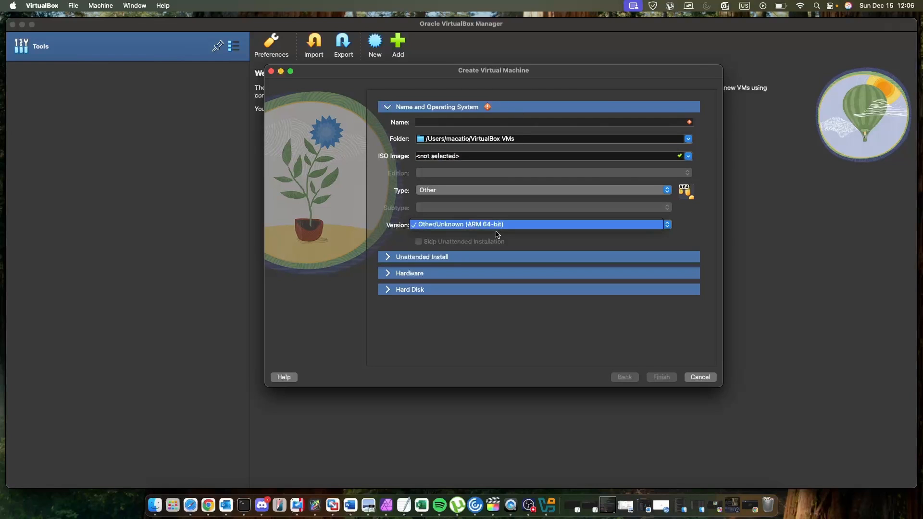
left_click(496, 234)
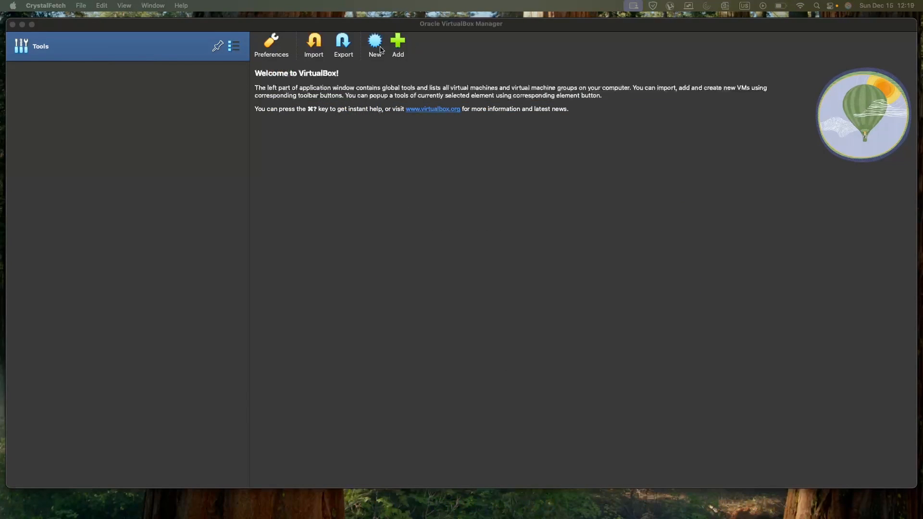
Start a new virtual machine and pick the 26100.2033…RET_A64FRE_en-us.iso image from Downloads as its ISO image.
left_click(376, 44)
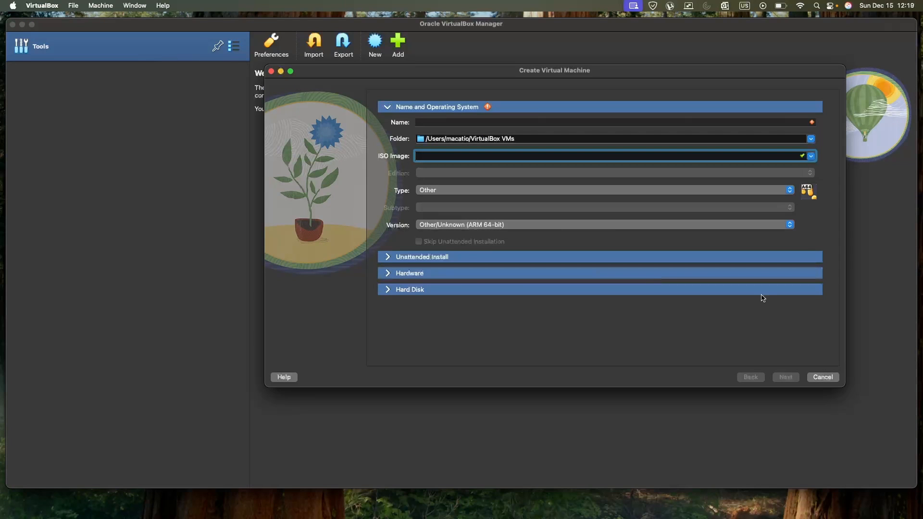
left_click(810, 156)
left_click(792, 174)
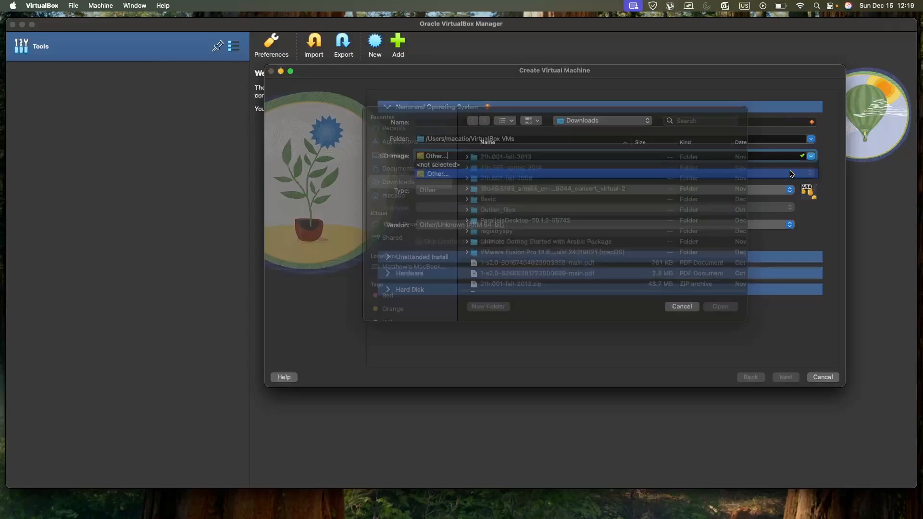
scroll(492, 222, "down", 5)
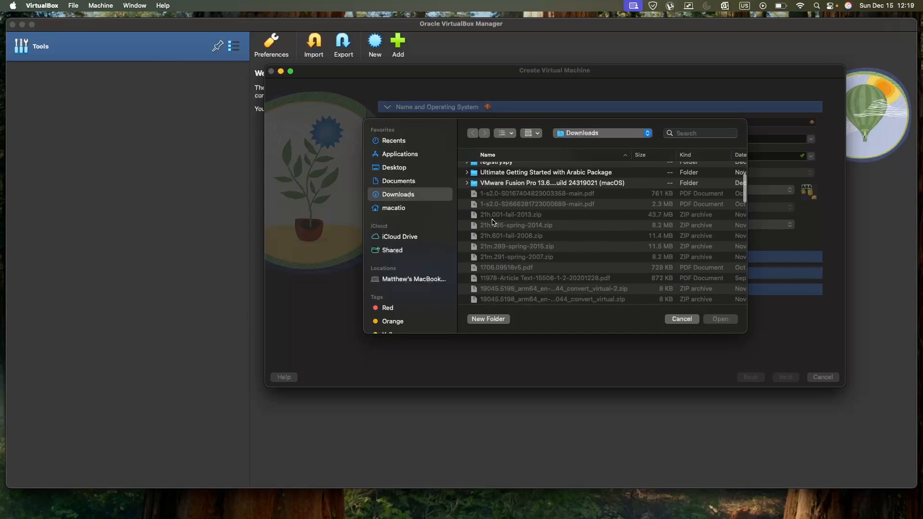
scroll(492, 222, "up", 4)
scroll(492, 222, "down", 2)
scroll(492, 222, "down", 6)
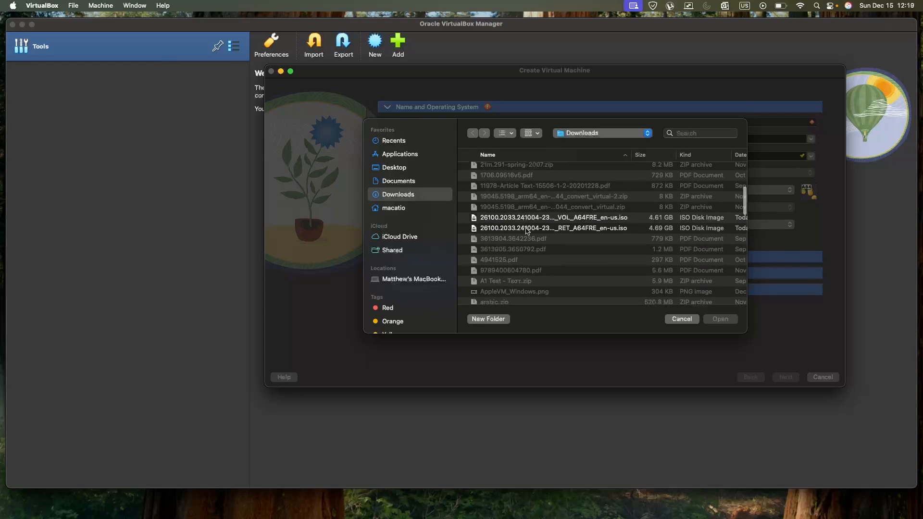
left_click(524, 230)
scroll(556, 232, "right", 3)
scroll(556, 232, "right", 2)
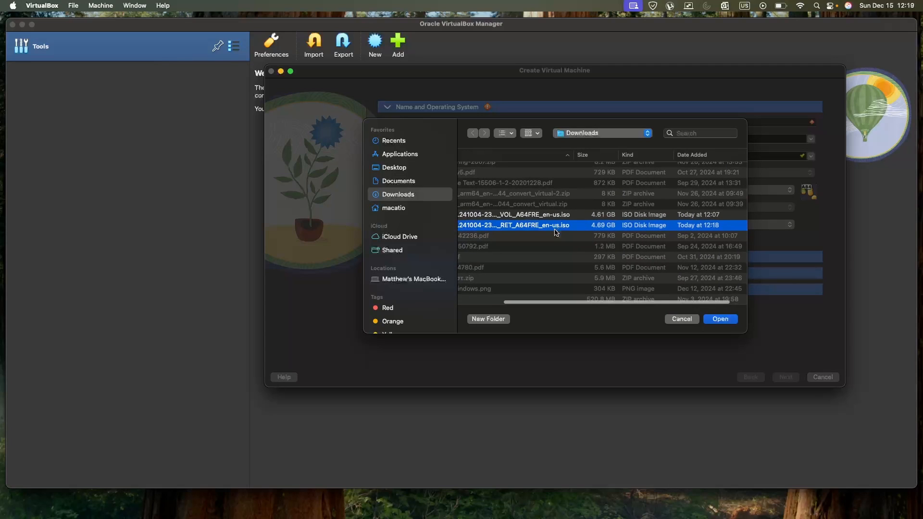
scroll(556, 233, "left", 3)
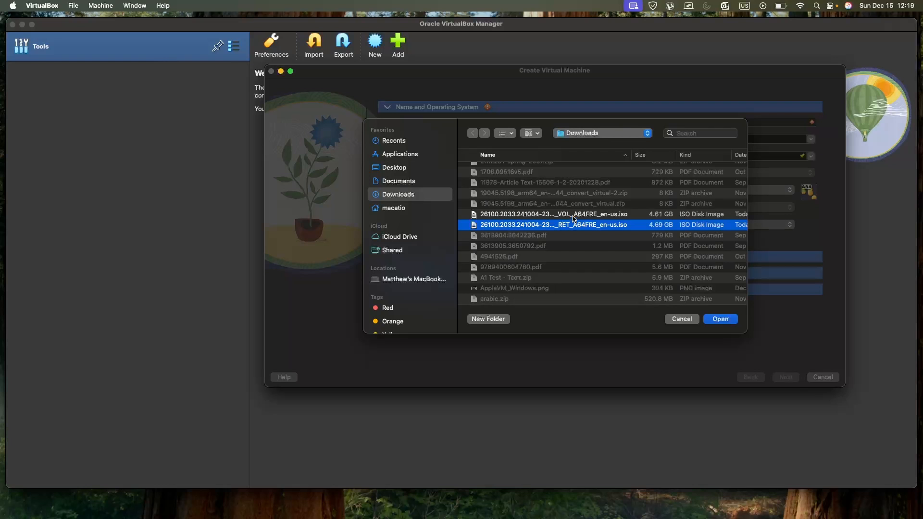
left_click(572, 217)
scroll(573, 219, "right", 3)
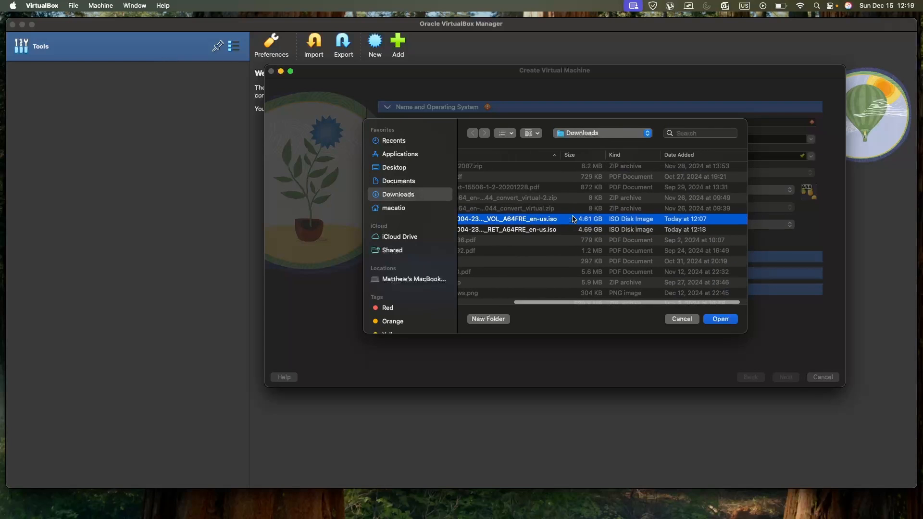
left_click(574, 220)
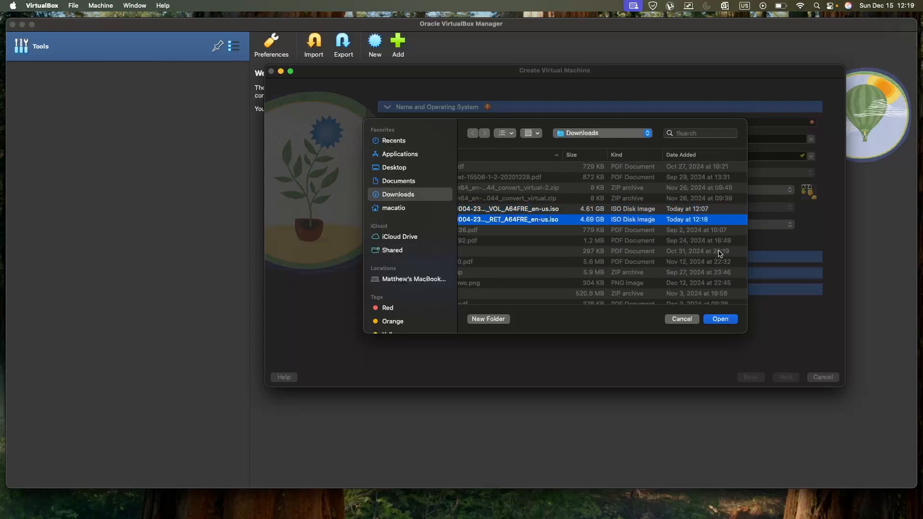
left_click(718, 323)
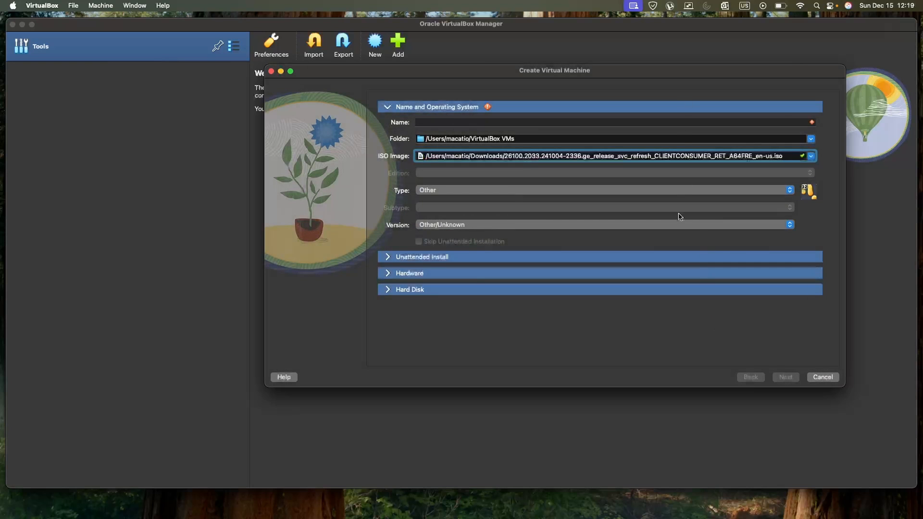
Set the version to Other/Unknown (ARM 64-bit) and name the virtual machine Windows.
left_click(565, 225)
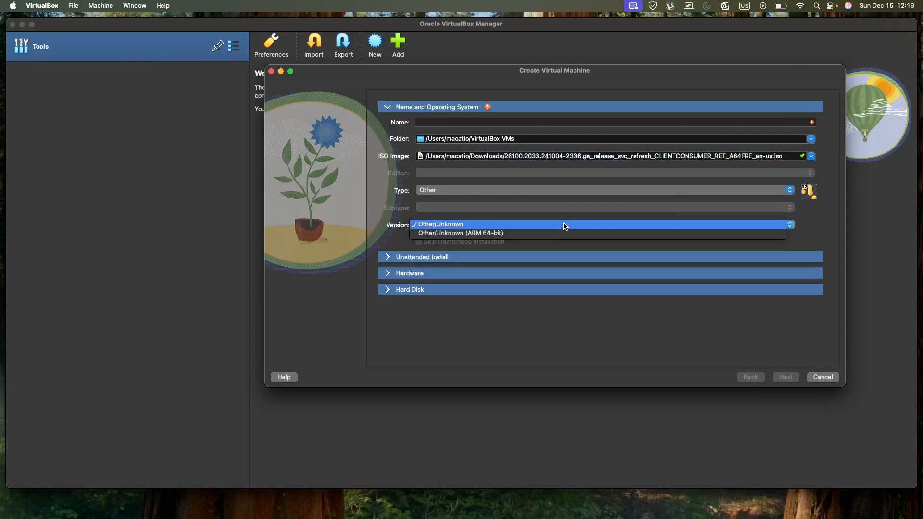
left_click(564, 234)
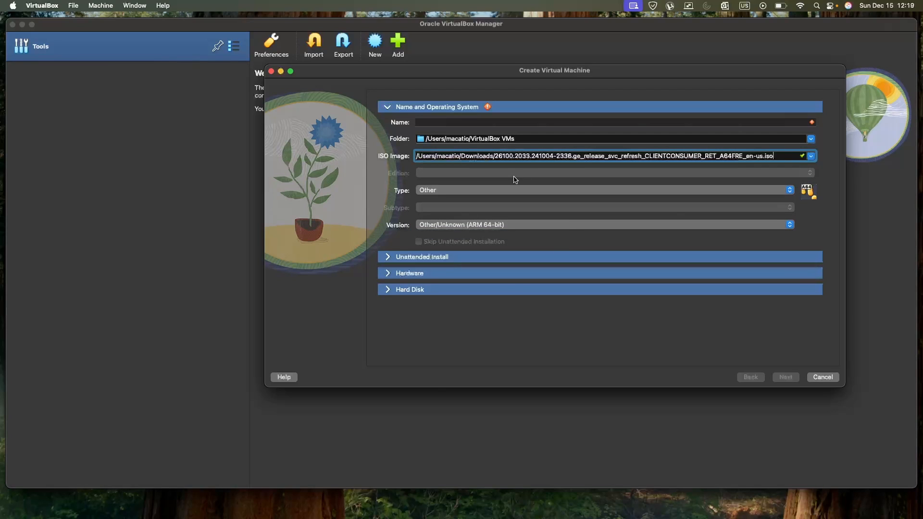
left_click(490, 123)
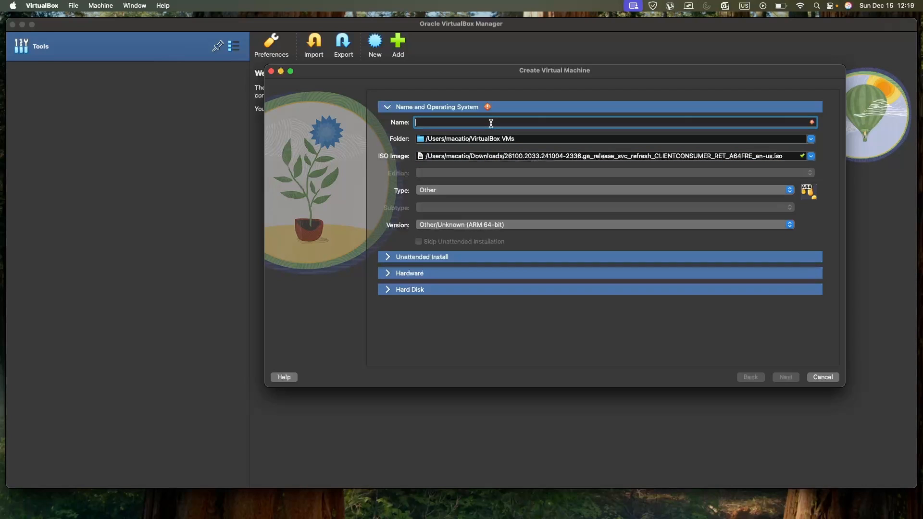
type("Windows")
Open the hardware settings, set base memory to 8192 MB and 4 processors, and finish creating the machine.
left_click(386, 256)
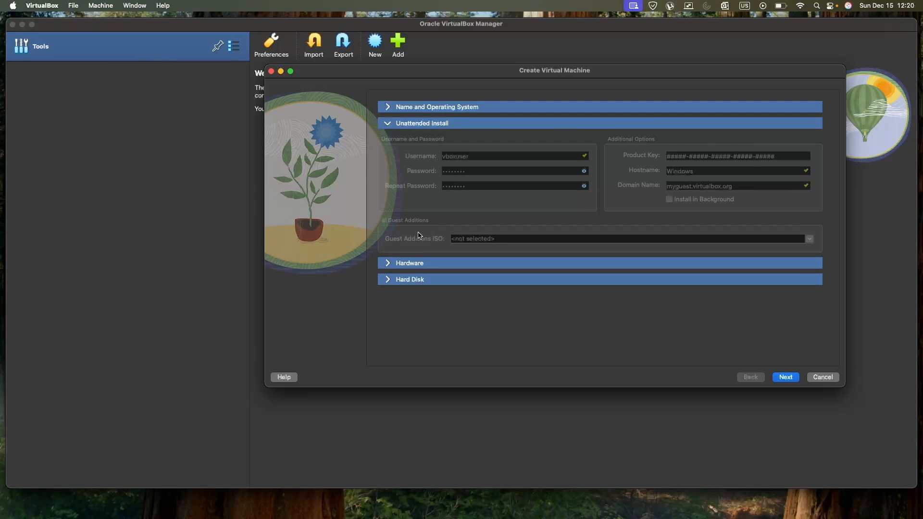
left_click(389, 263)
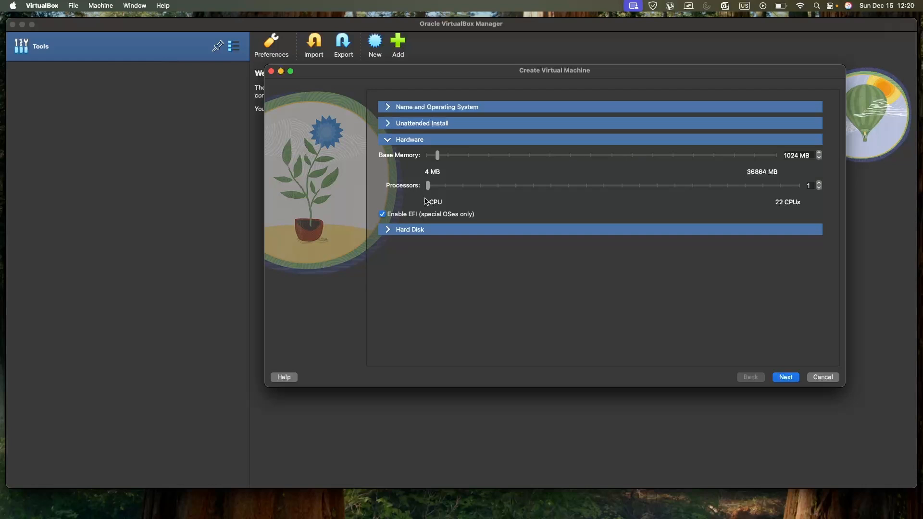
left_click(488, 155)
left_click(505, 154)
left_click(480, 186)
left_click(791, 380)
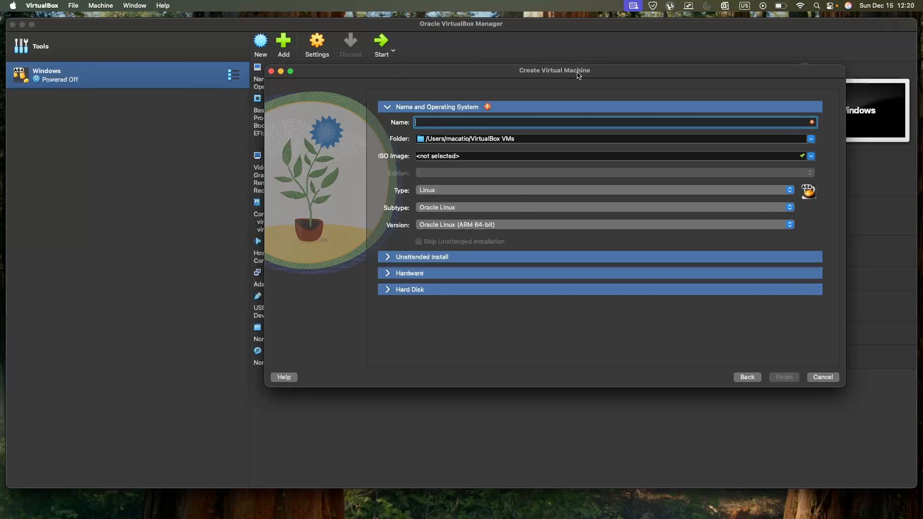
Close the extra Create Virtual Machine dialog and start the Windows virtual machine.
left_click_drag(613, 69, 630, 162)
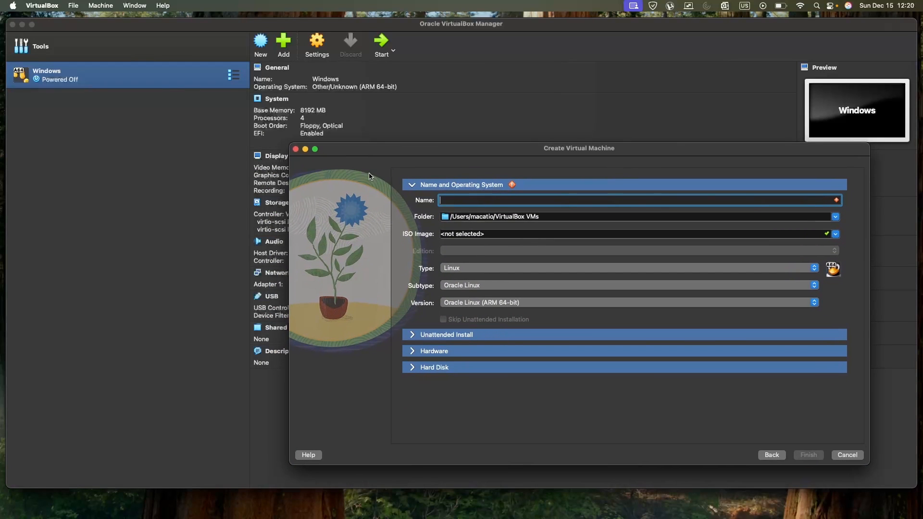
left_click(296, 149)
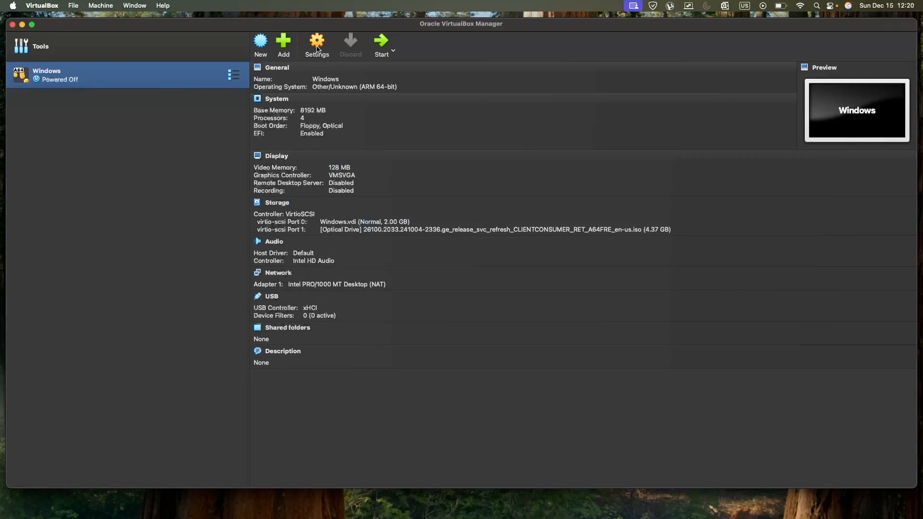
left_click(380, 42)
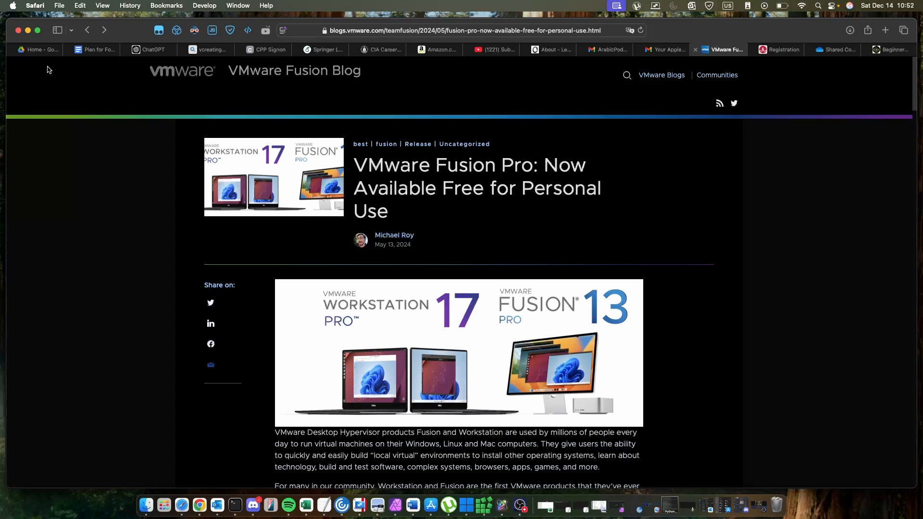
Read the VMware Fusion blog post about Fusion Pro becoming free for personal use.
scroll(406, 147, "down", 1)
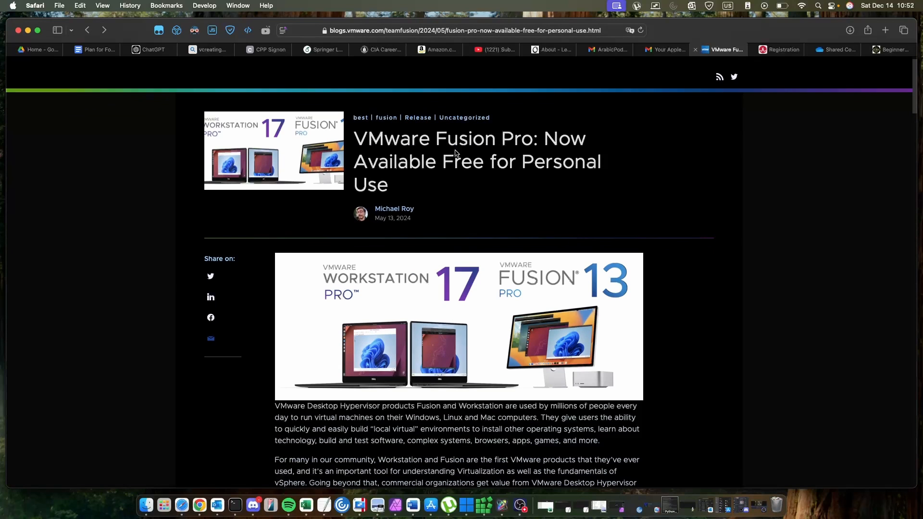
left_click_drag(443, 165, 485, 166)
scroll(536, 214, "down", 6)
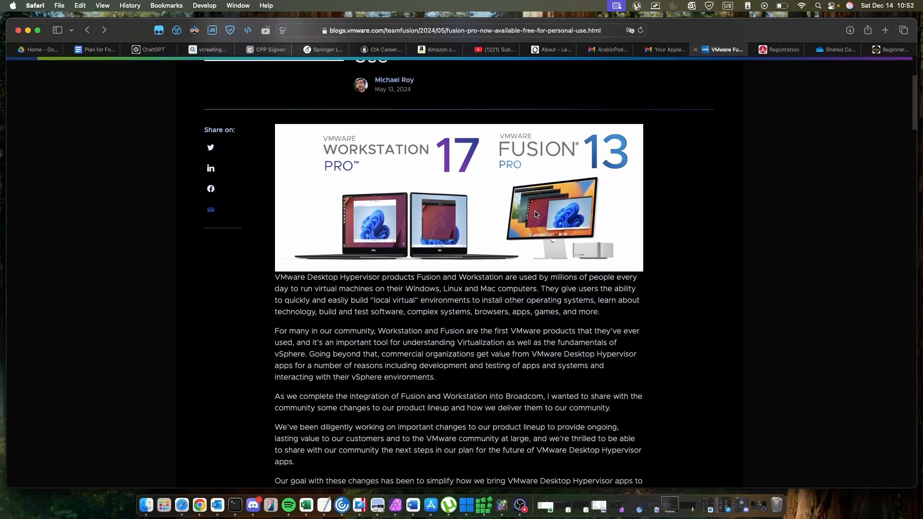
scroll(536, 215, "down", 10)
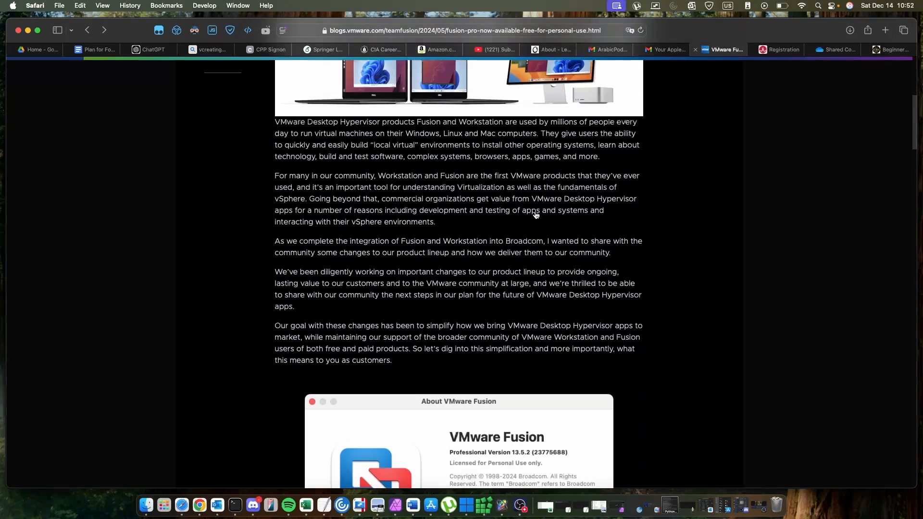
scroll(535, 212, "down", 5)
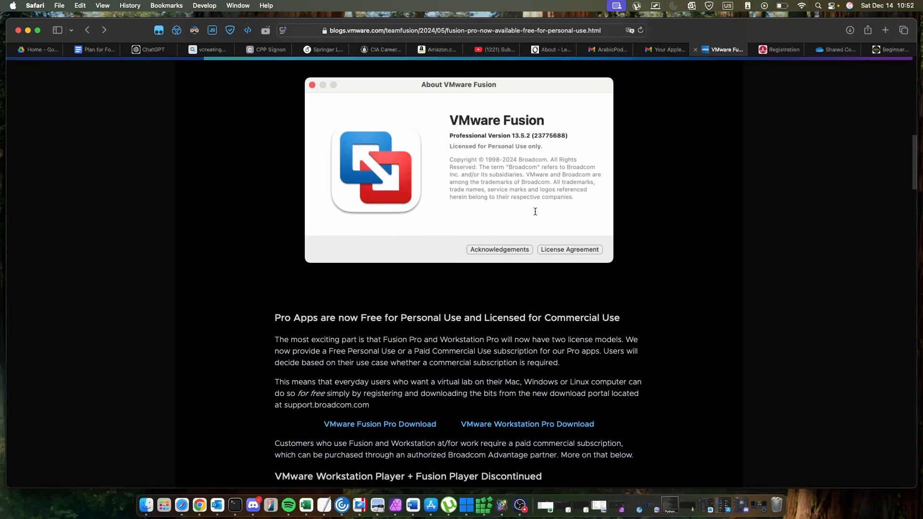
scroll(535, 212, "up", 20)
left_click(494, 30)
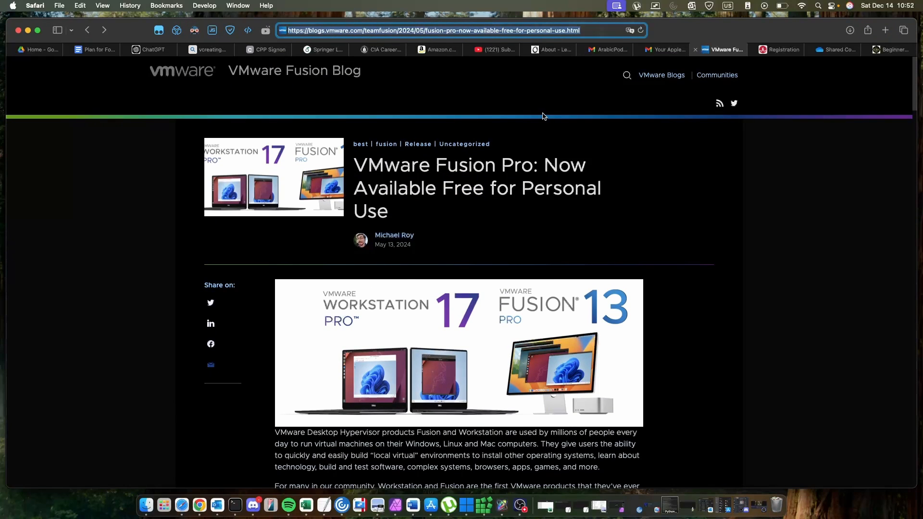
scroll(551, 211, "down", 7)
scroll(552, 213, "down", 18)
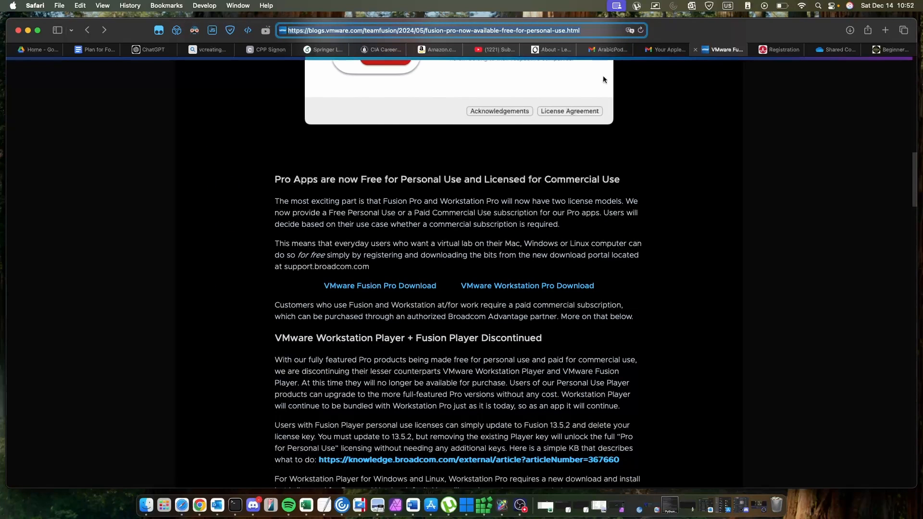
Switch to the Broadcom registration tab, choose to build your profile, and dismiss the pop-ups that follow.
left_click(774, 52)
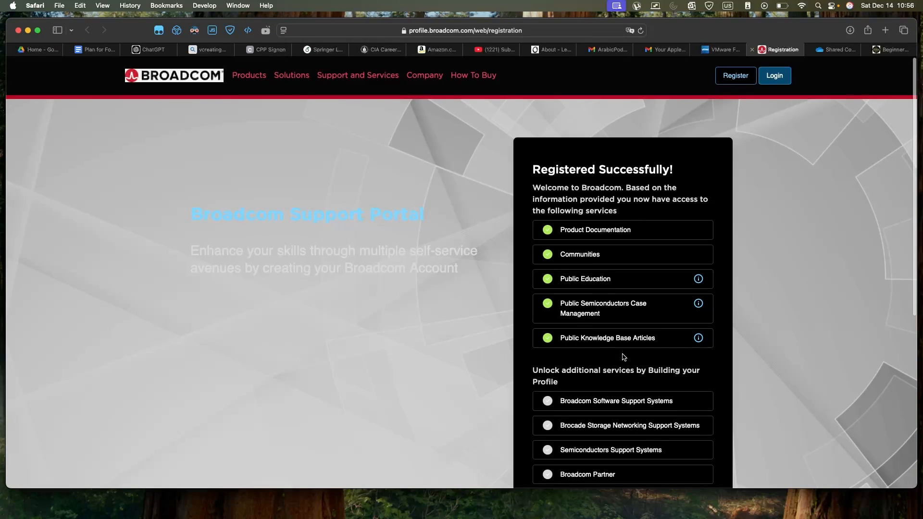
scroll(621, 354, "down", 2)
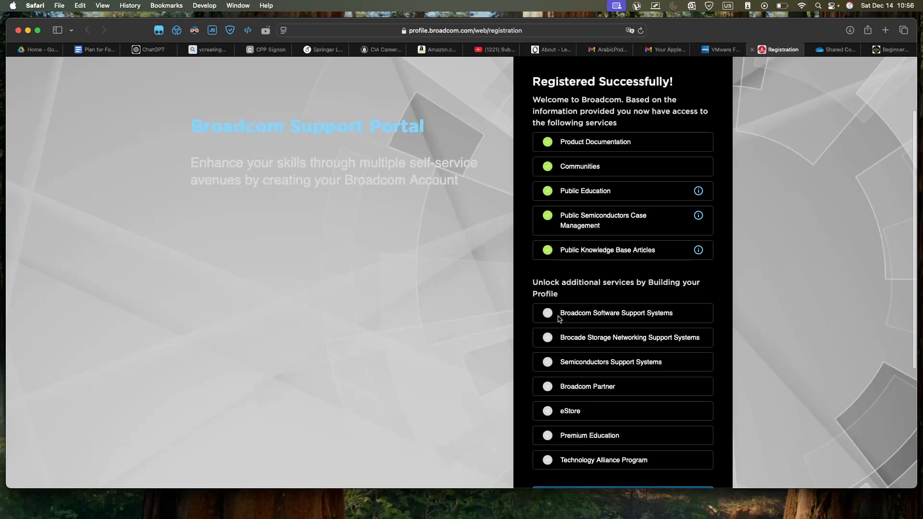
scroll(557, 322, "down", 1)
scroll(628, 282, "up", 1)
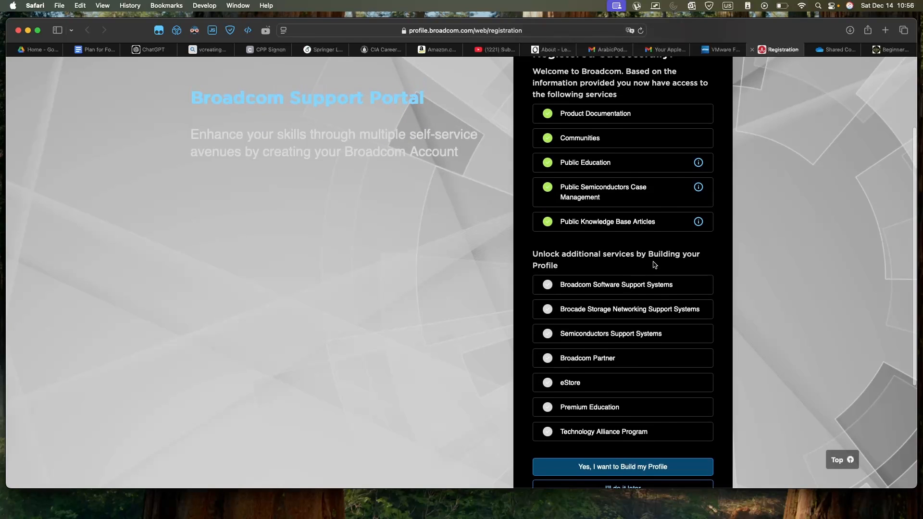
left_click_drag(563, 268, 532, 253)
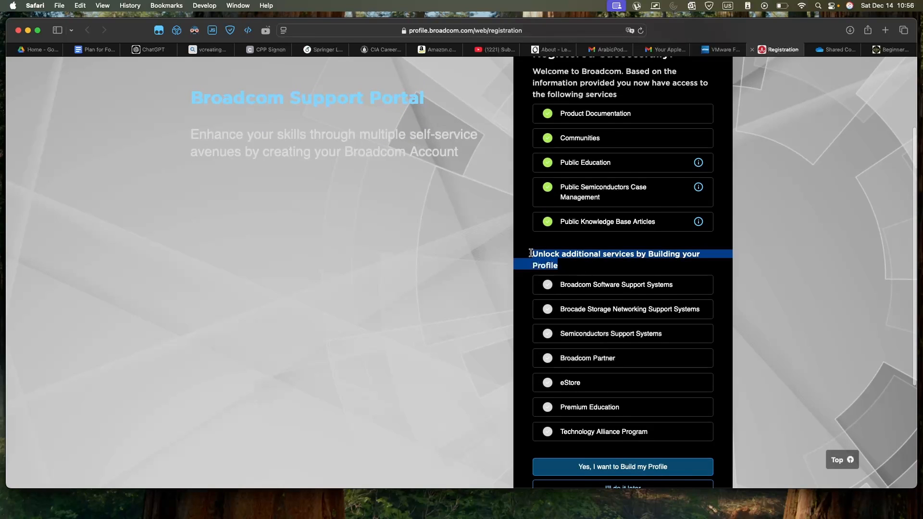
left_click(530, 242)
scroll(530, 241, "down", 3)
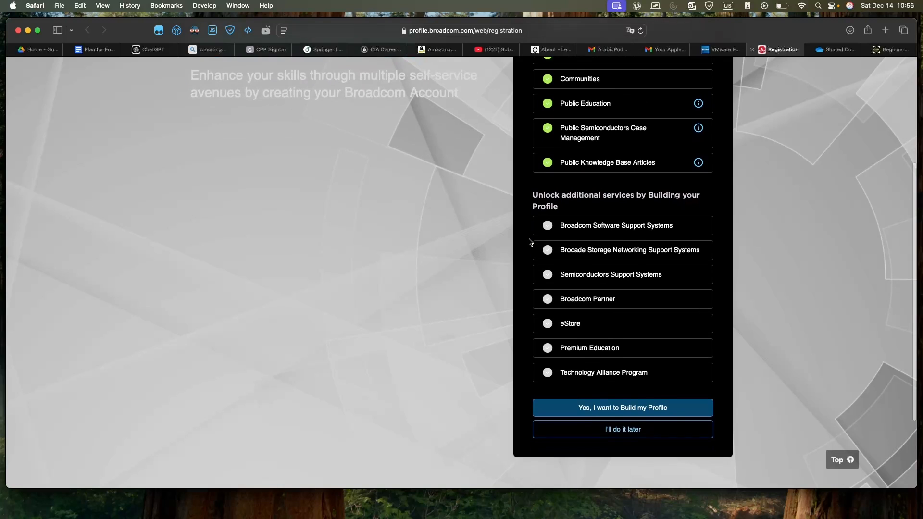
scroll(530, 242, "up", 3)
scroll(531, 241, "down", 5)
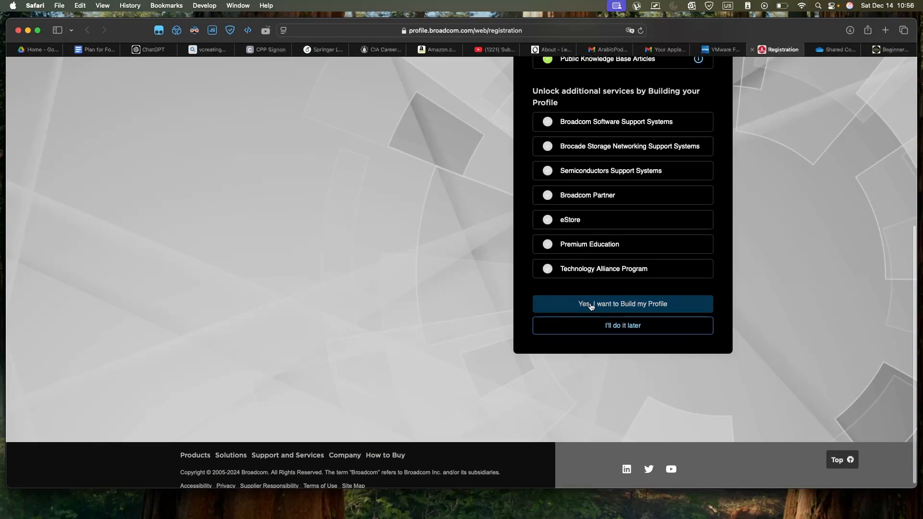
left_click(591, 331)
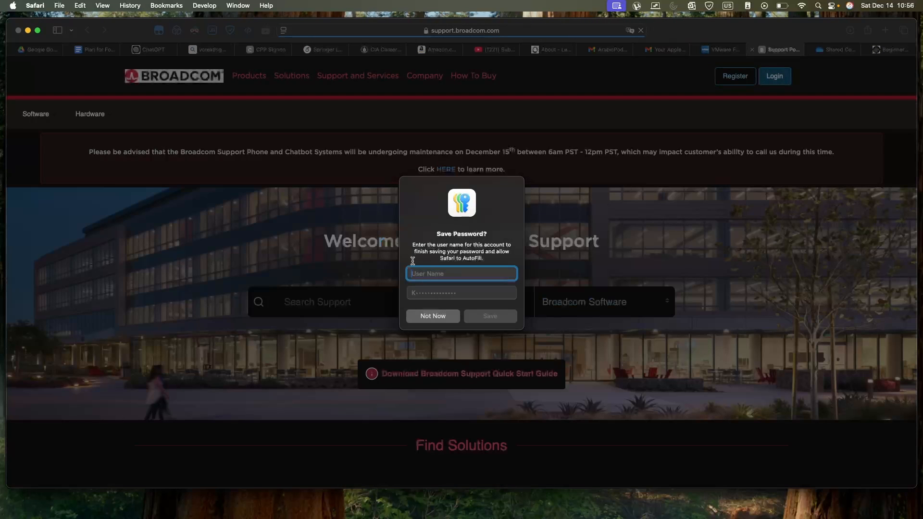
left_click(429, 316)
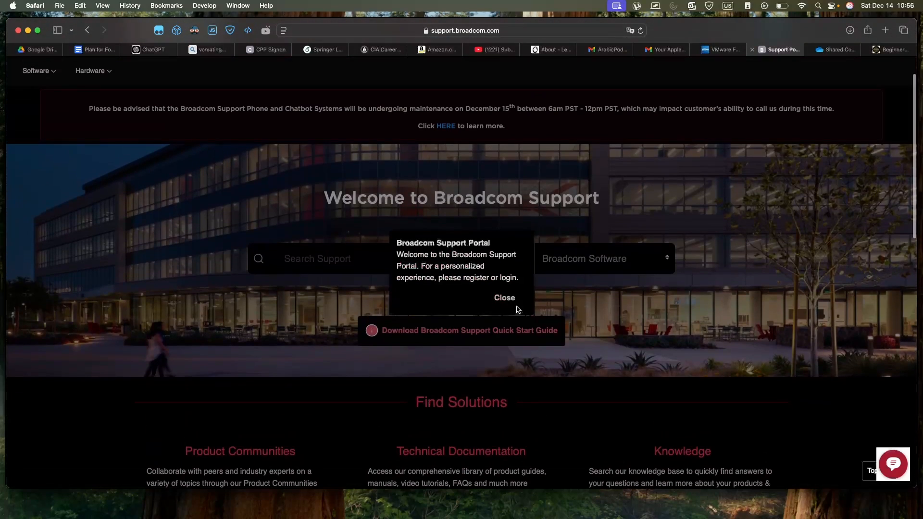
left_click(505, 298)
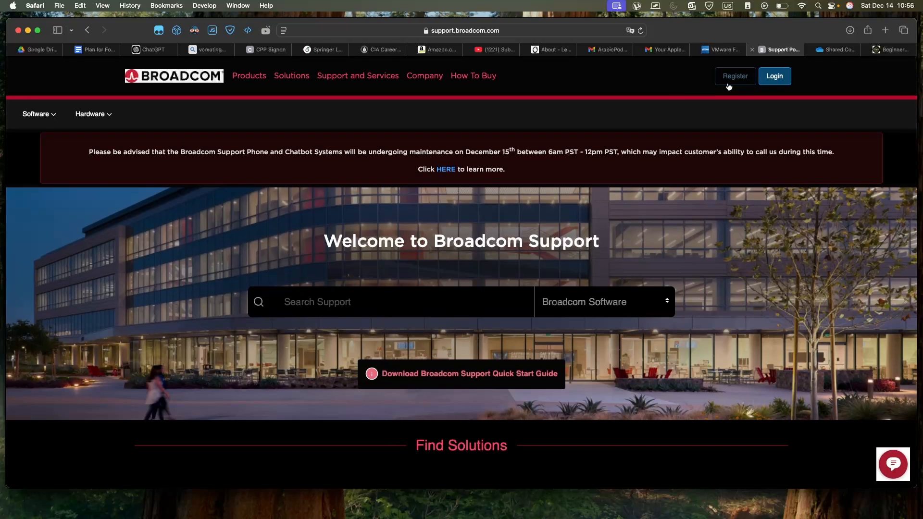
Open the Broadcom login and enter the account e-mail address as the username, then continue.
left_click(774, 78)
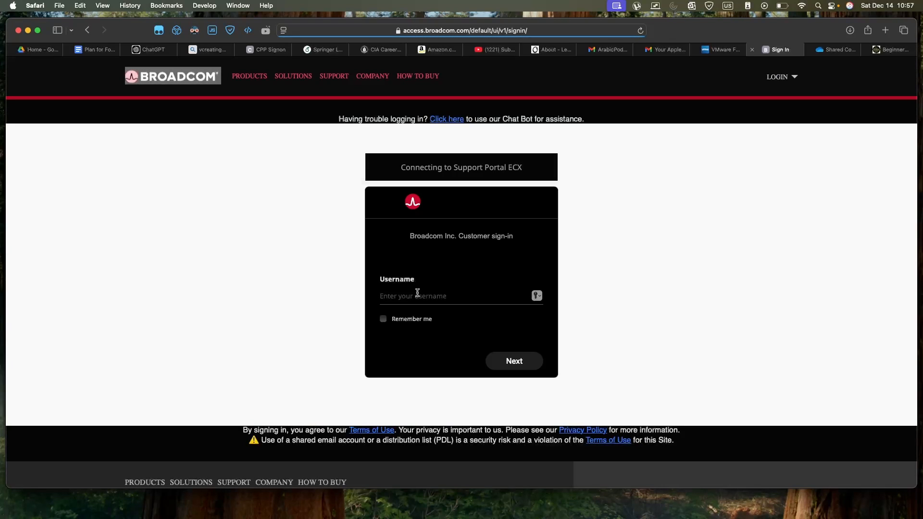
left_click(411, 297)
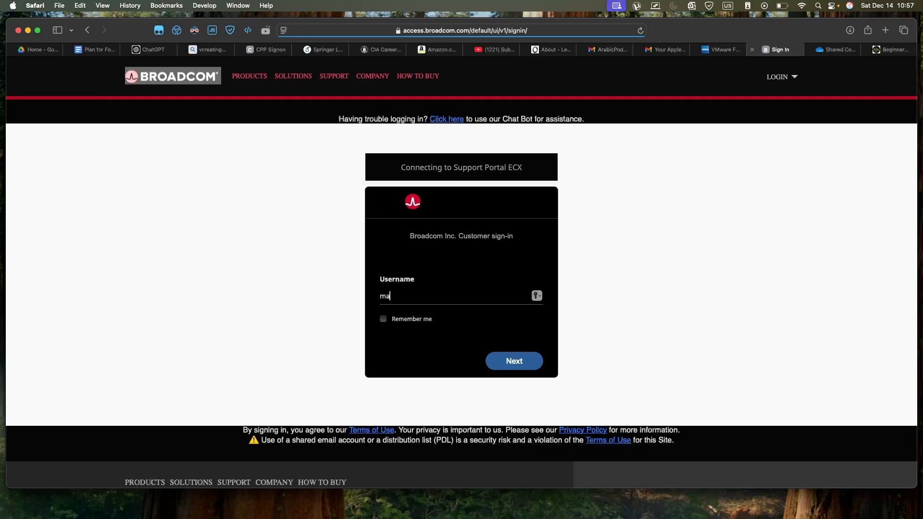
left_click(400, 320)
left_click(515, 360)
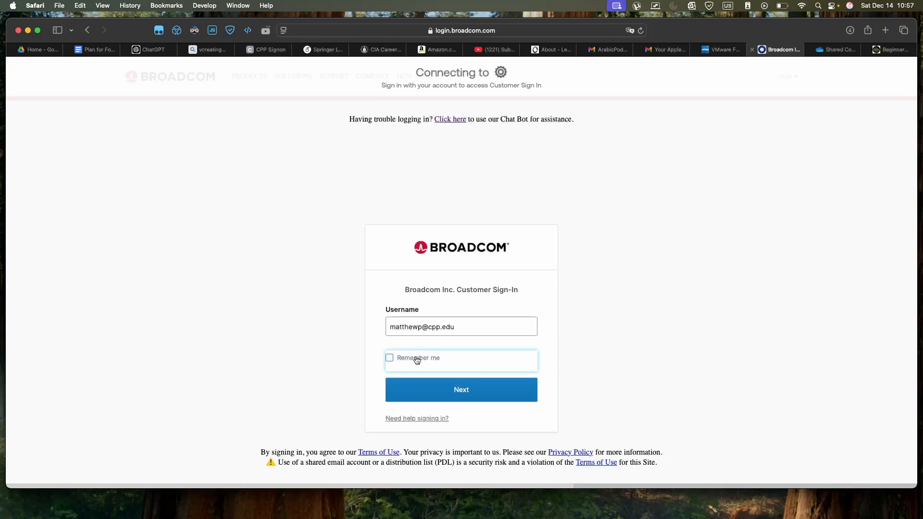
Tick Remember me, enter the account password, sign in, and decline saving the password.
left_click(390, 357)
left_click(425, 388)
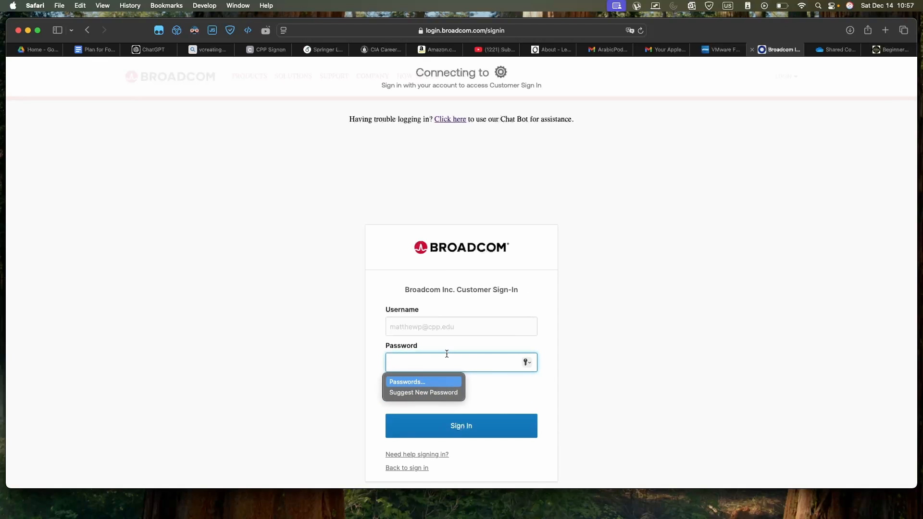
type("••••••••")
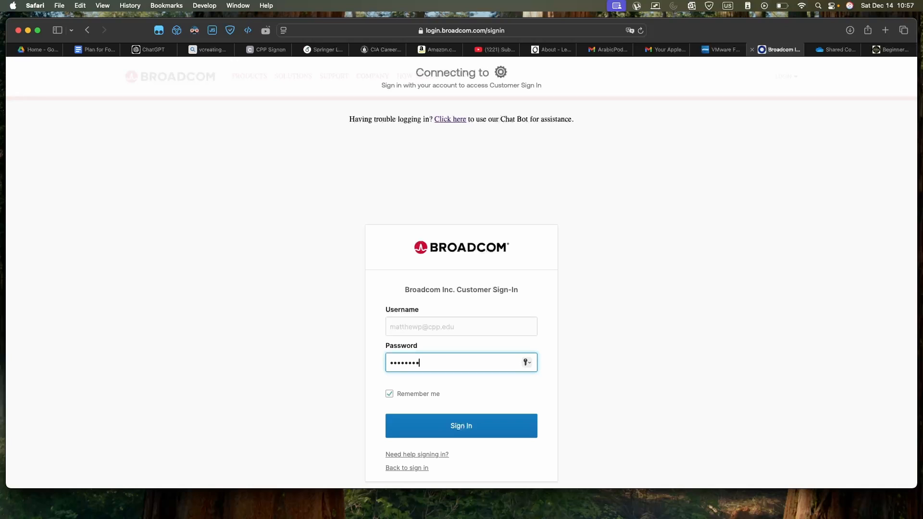
type("••••••")
key("Caps_Lock")
key("Caps_Lock")
type("•")
key("Return")
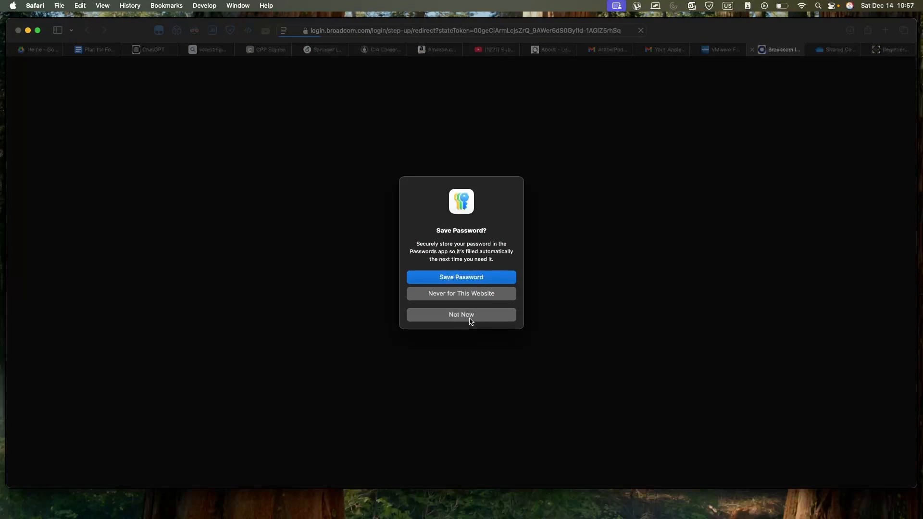
left_click(460, 315)
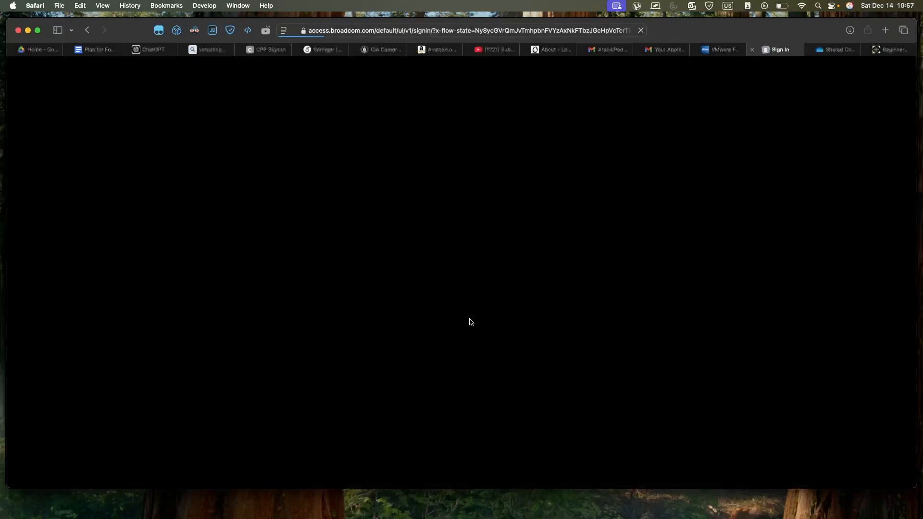
Return to the Broadcom support portal tab and close its welcome pop-up.
left_click(720, 51)
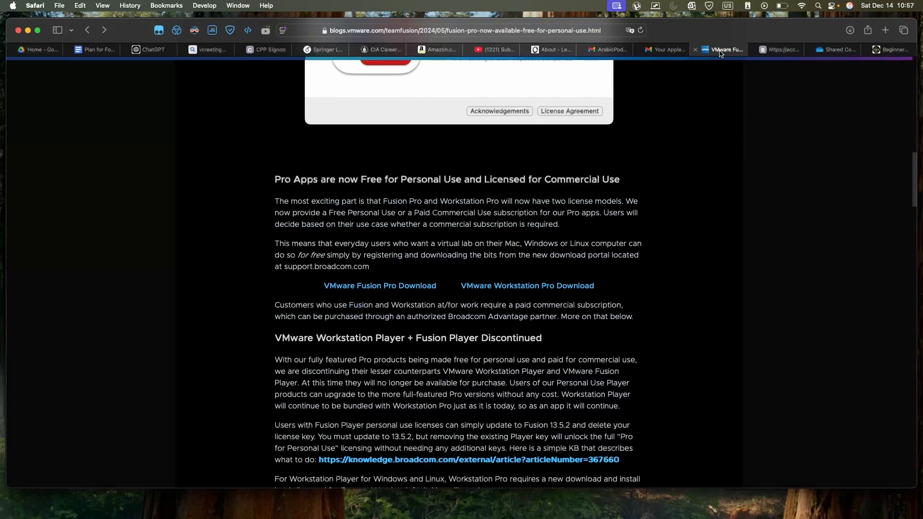
left_click(779, 52)
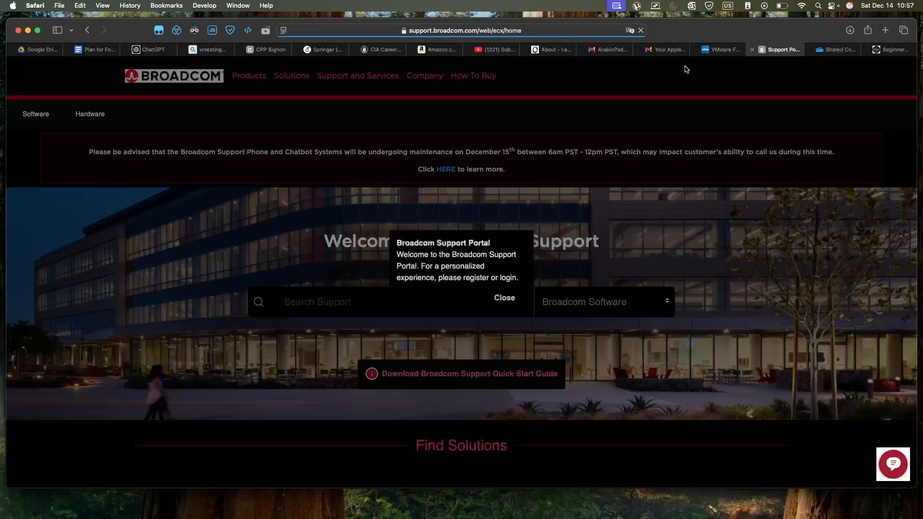
left_click(503, 299)
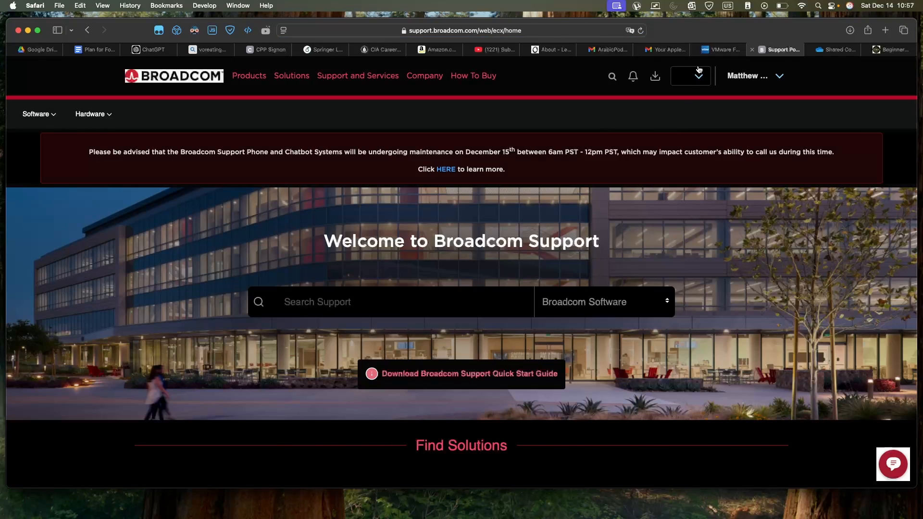
Open the VMware Fusion product downloads page and expand VMware Fusion 13.
left_click(714, 48)
left_click(403, 288)
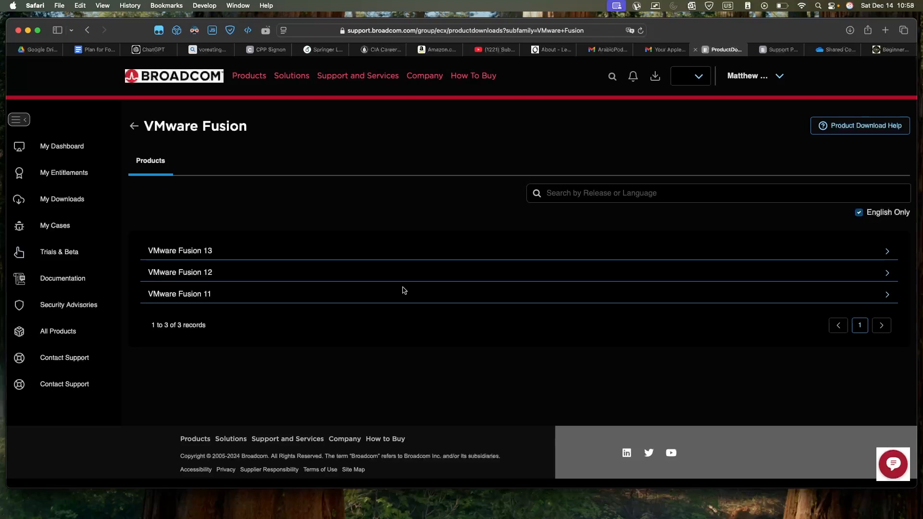
left_click(419, 251)
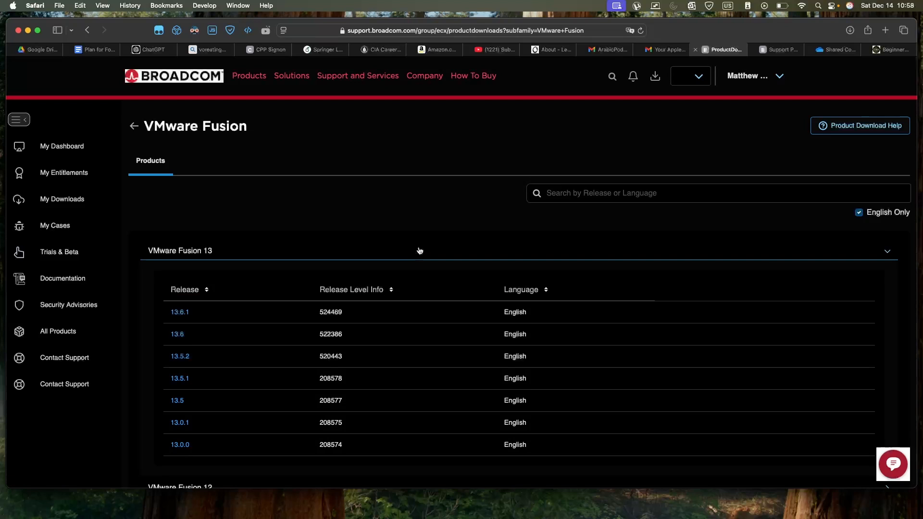
Open the VMware Fusion 13.6.1 release download page.
scroll(346, 288, "down", 2)
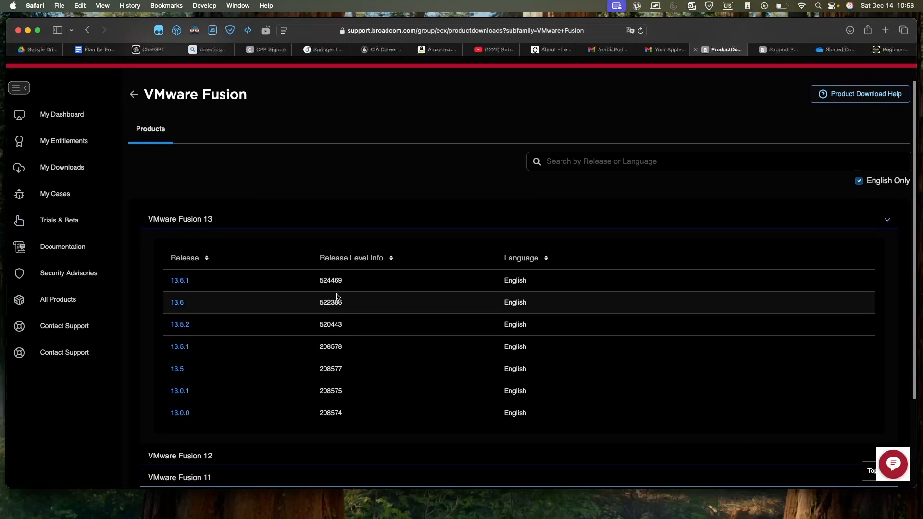
scroll(186, 275, "down", 1)
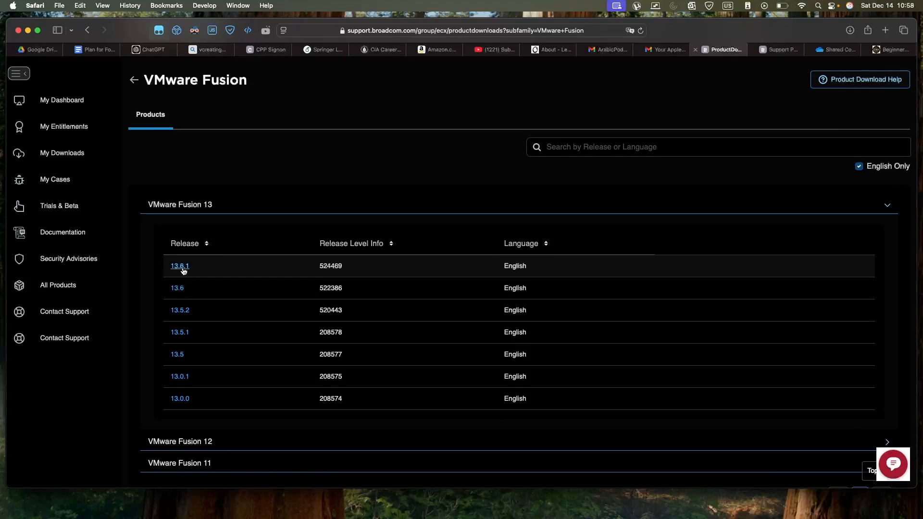
left_click(183, 268)
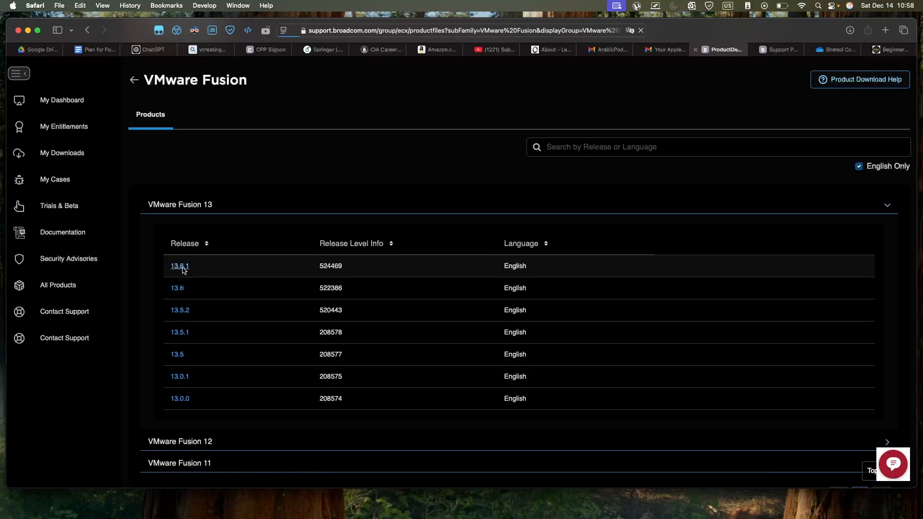
scroll(243, 275, "down", 2)
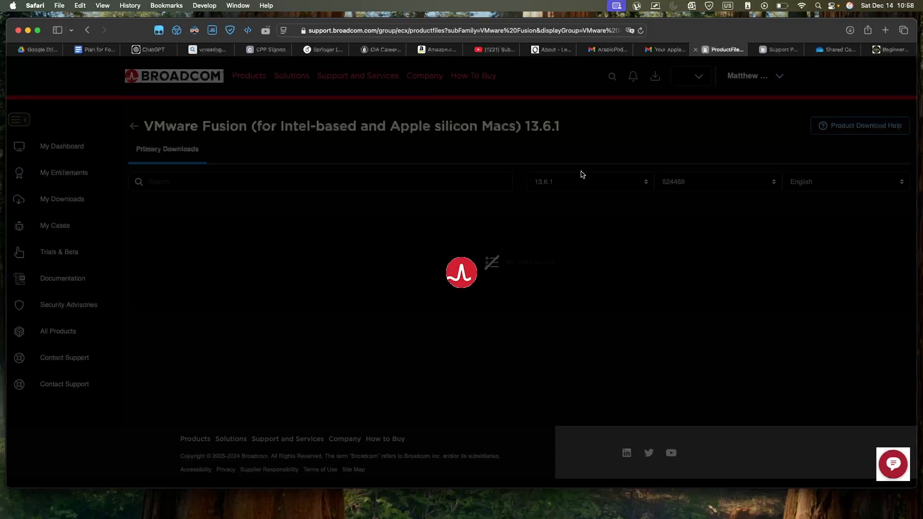
scroll(488, 248, "down", 2)
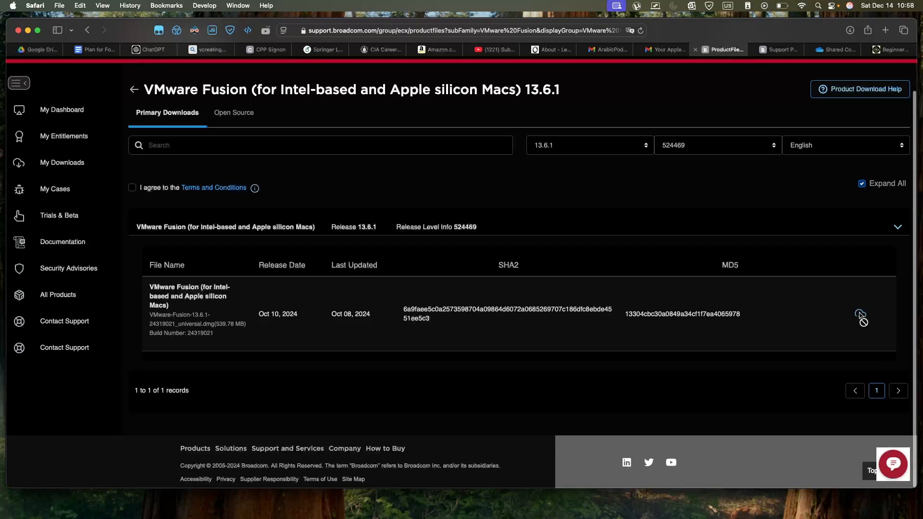
Agree to the Terms and Conditions for the VMware Fusion 13.6.1 download.
scroll(756, 339, "up", 2)
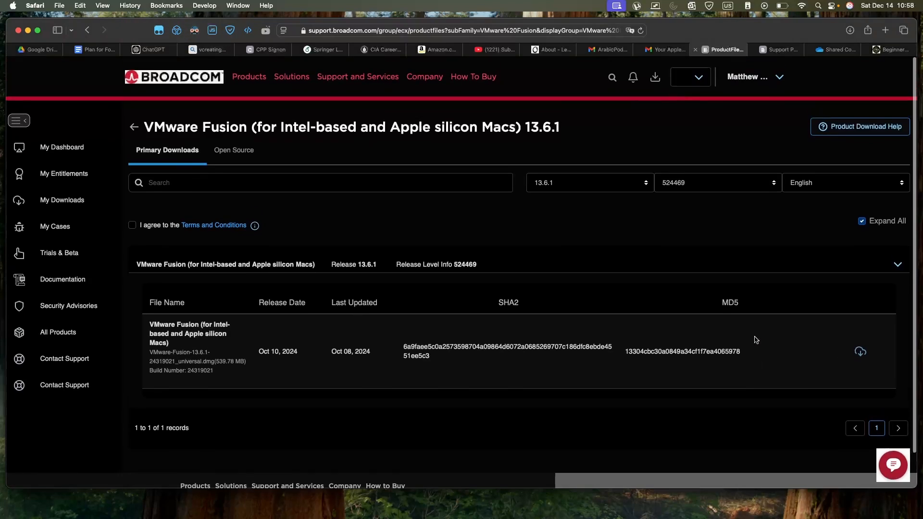
scroll(697, 317, "down", 2)
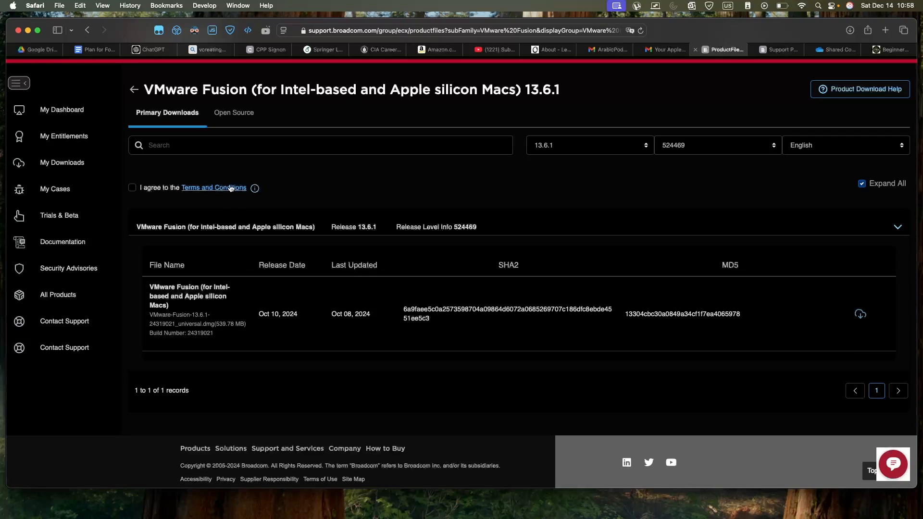
left_click(132, 188)
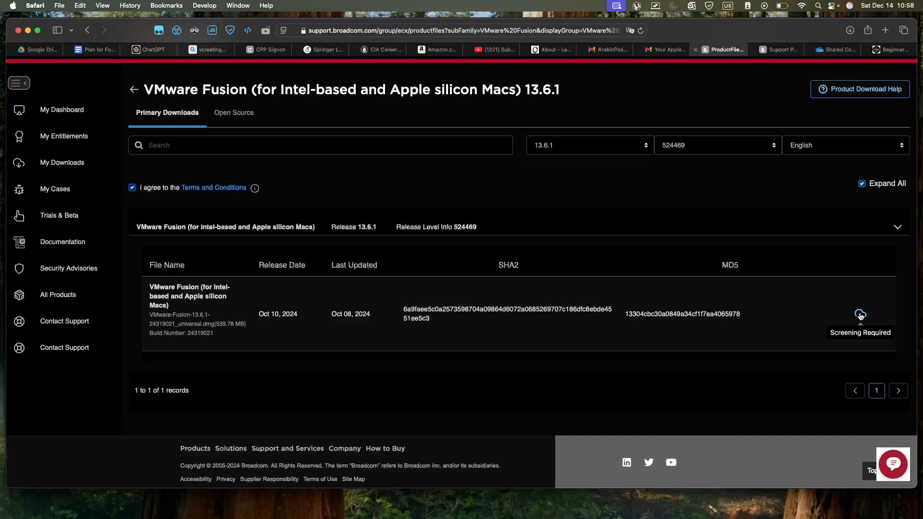
Download the VMware Fusion 13.6.1 universal disk image, confirming the extra verification and allowing downloads from support.broadcom.com.
left_click(859, 314)
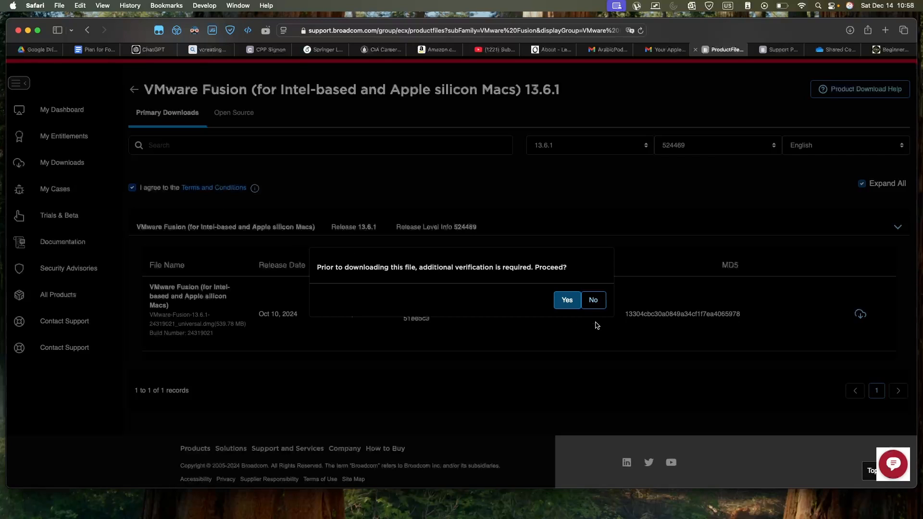
left_click(566, 300)
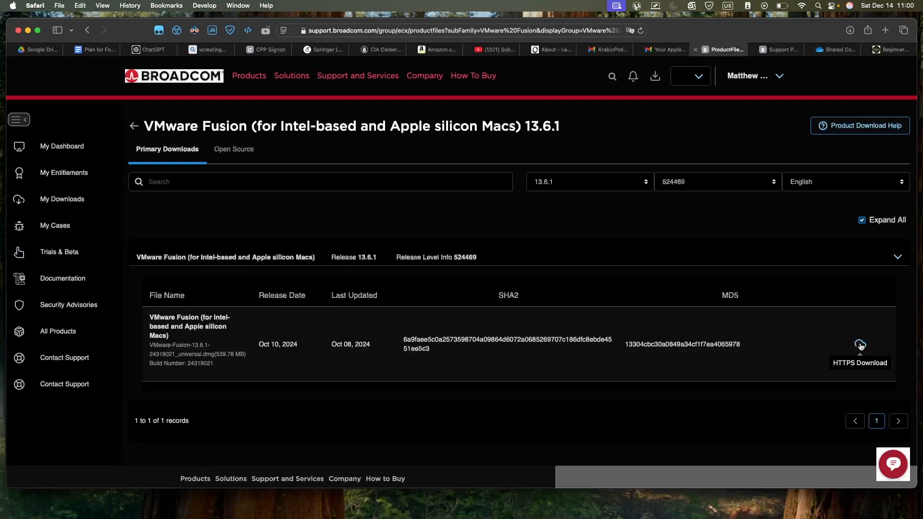
left_click(860, 345)
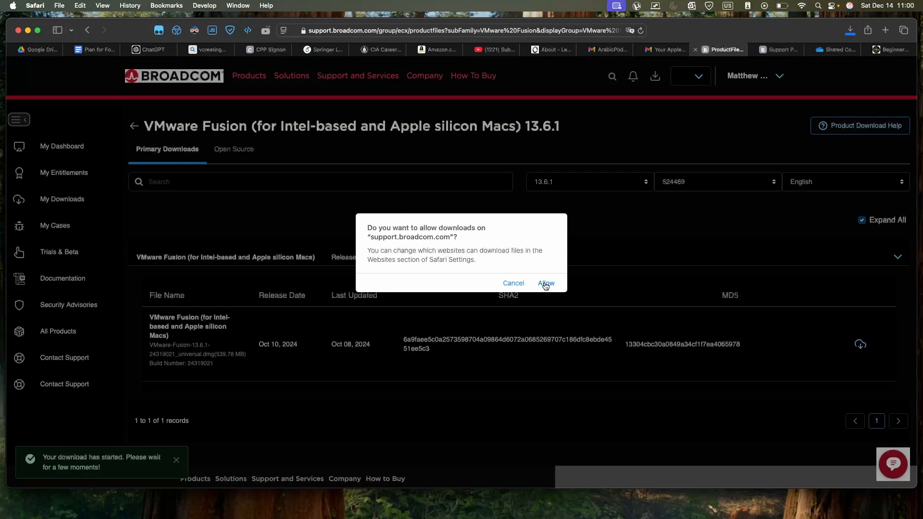
left_click(546, 284)
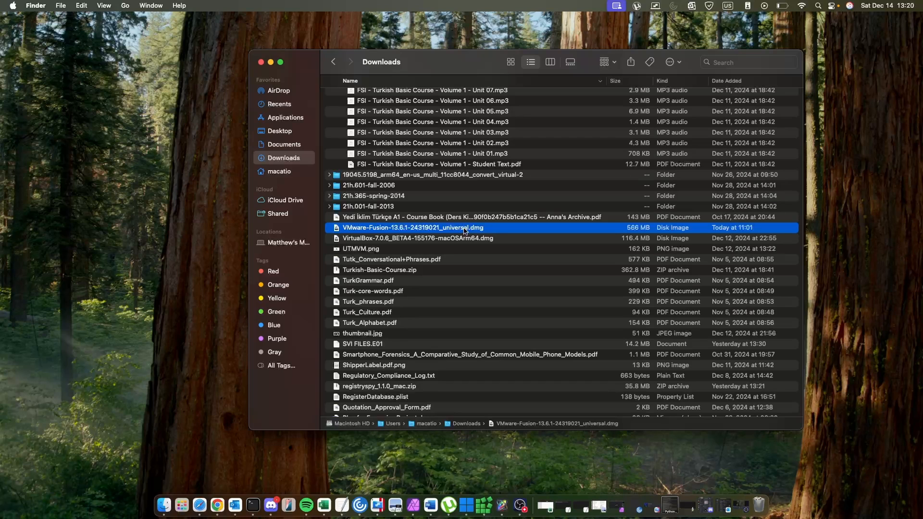
Open the downloaded VMware Fusion disk image from Downloads and launch VMware Fusion.app, confirming it should open.
double_click(537, 229)
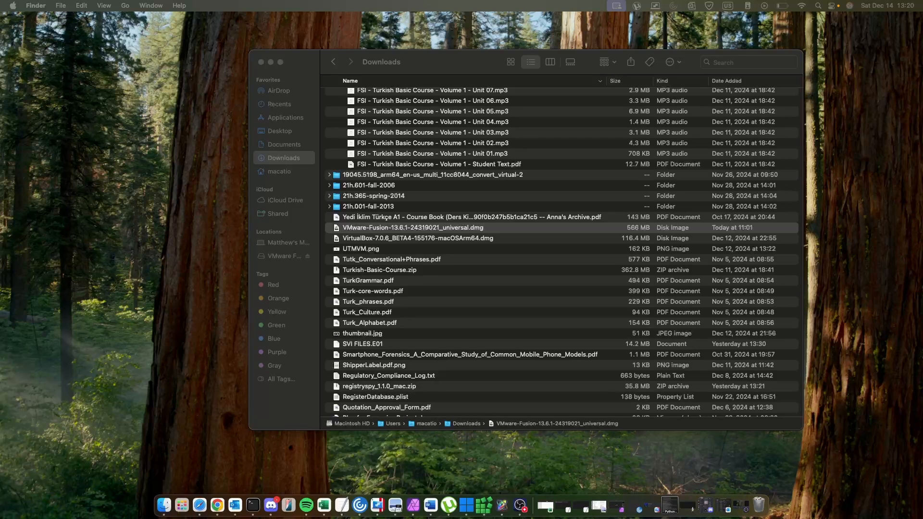
left_click_drag(922, 103, 668, 120)
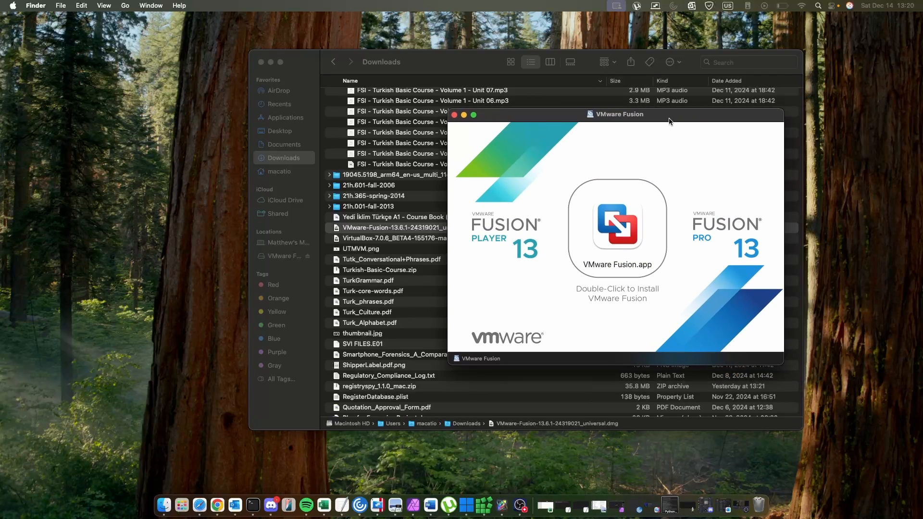
left_click(623, 228)
mouse_move(623, 227)
left_mouse_down()
mouse_move(507, 236)
mouse_move(616, 224)
left_mouse_up()
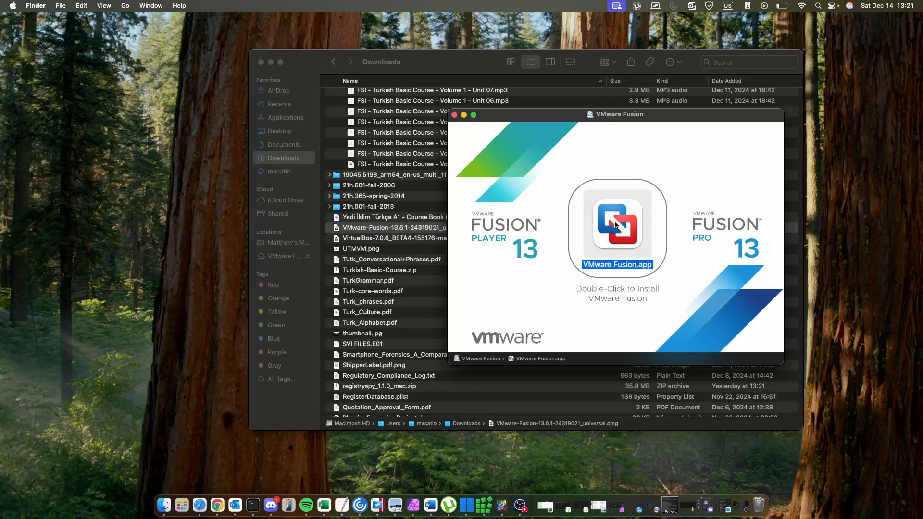
double_click(616, 225)
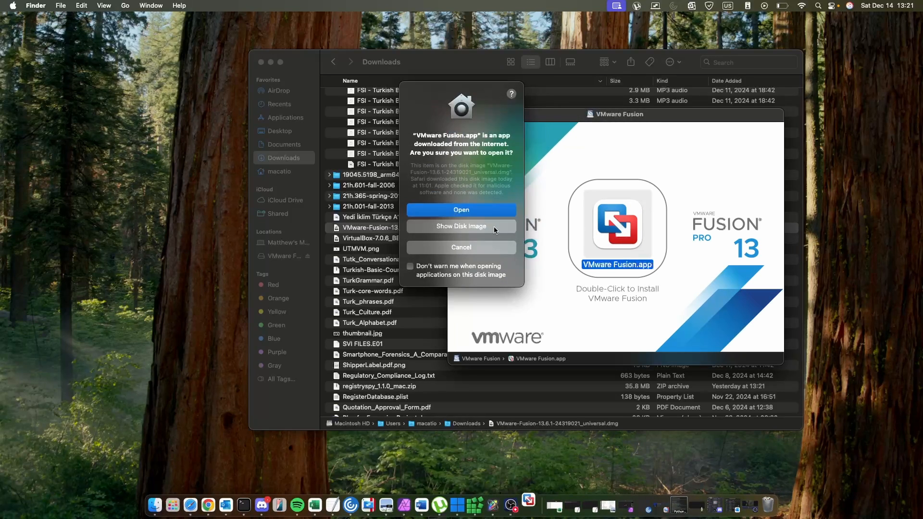
left_click(471, 212)
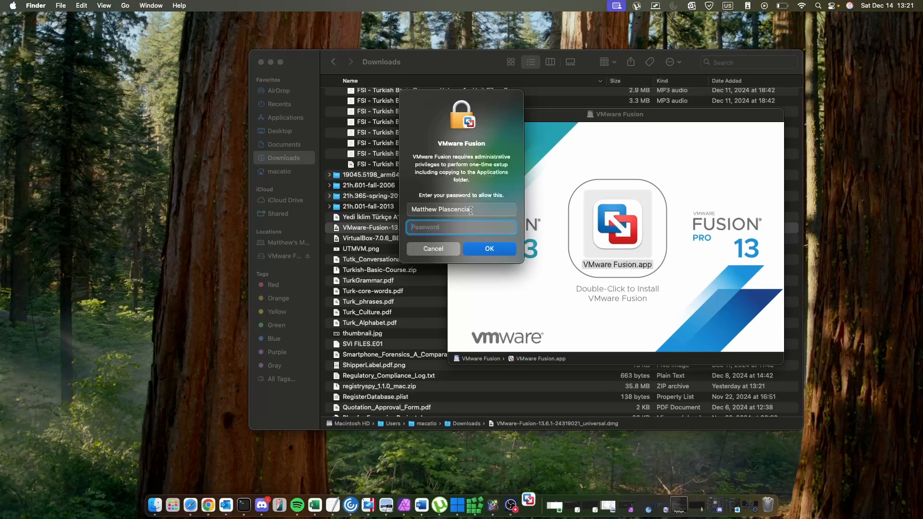
Enter the Mac account password to grant VMware Fusion administrative privileges for setup.
type("•")
type("••••")
key("Return")
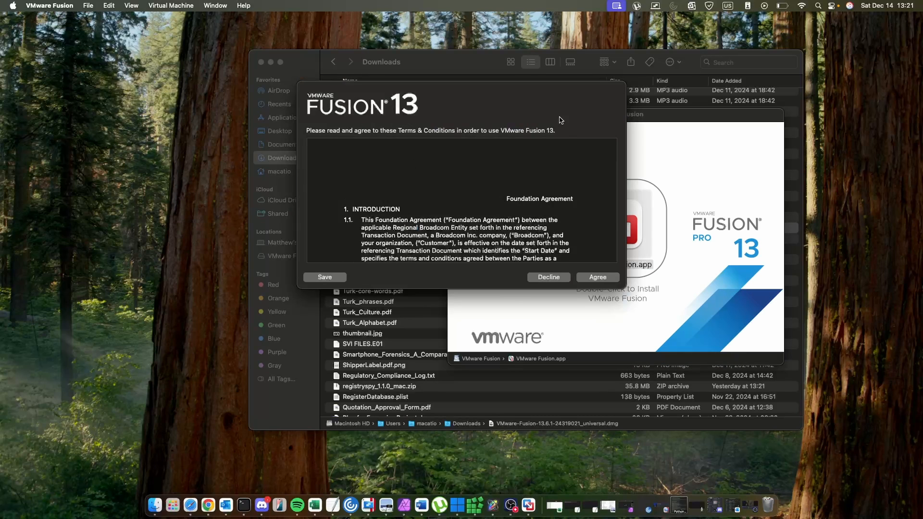
Close the installer disk image window and agree to the VMware Fusion 13 Terms & Conditions.
left_click(683, 157)
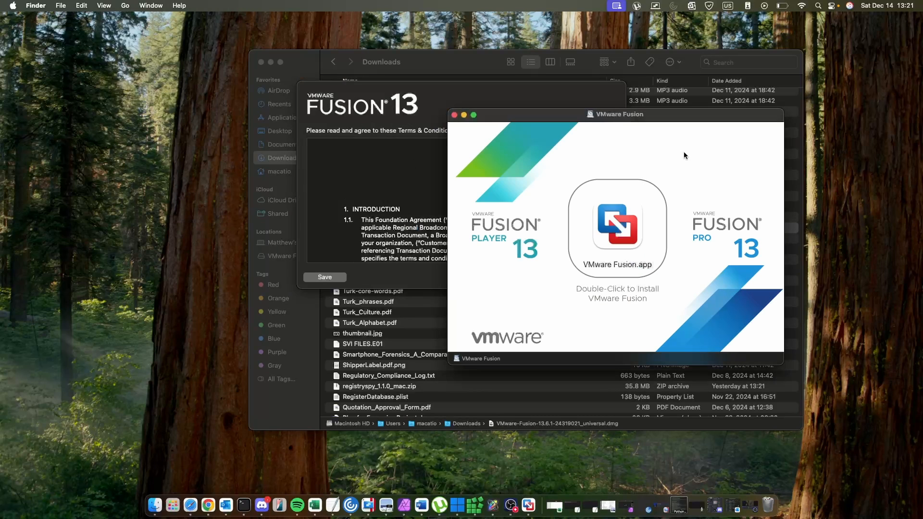
left_click(454, 115)
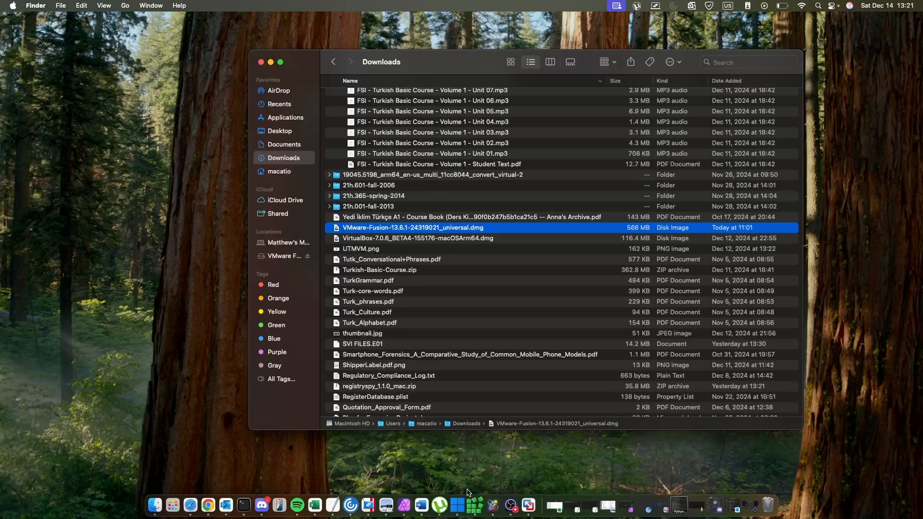
left_click(544, 501)
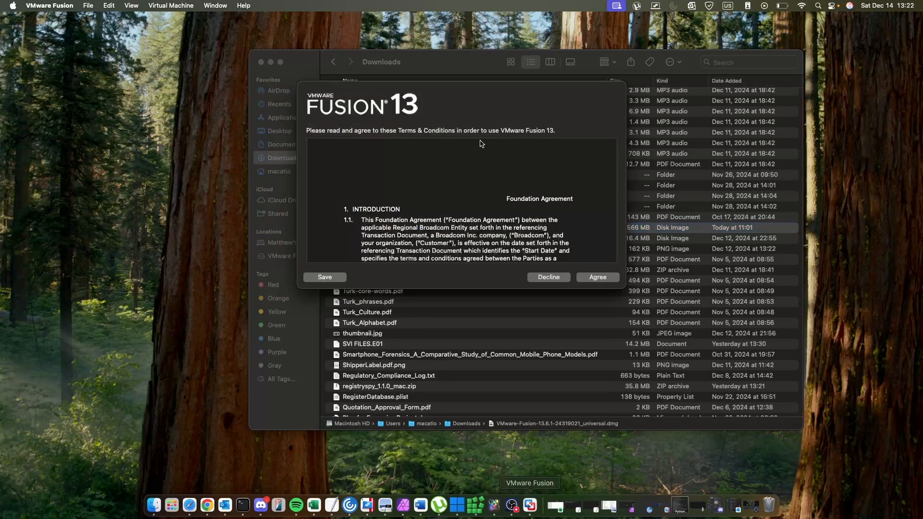
left_click(598, 277)
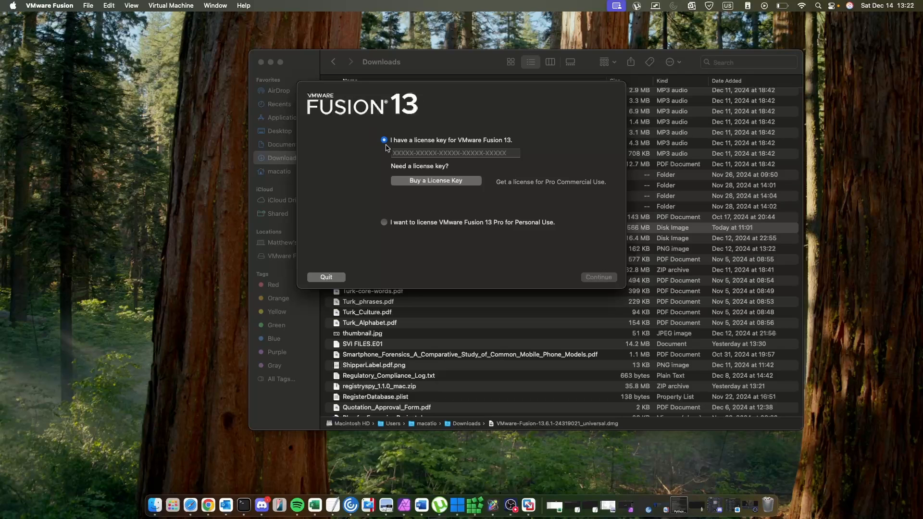
Choose to license VMware Fusion 13 Pro for Personal Use and finish the licensing setup.
left_click(384, 223)
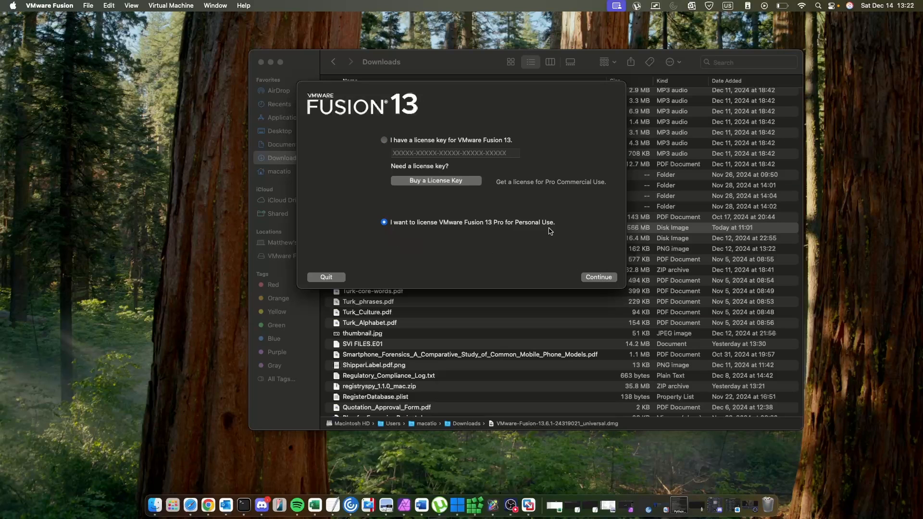
left_click(384, 141)
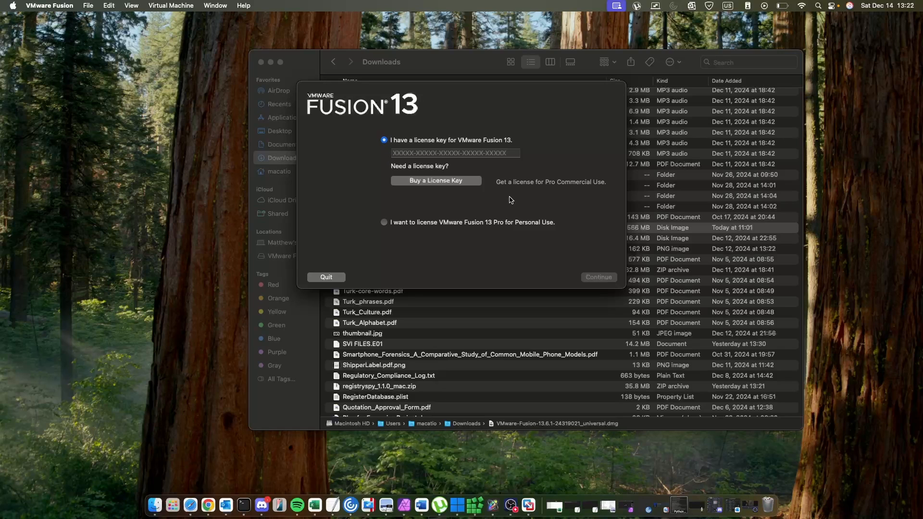
left_click(384, 222)
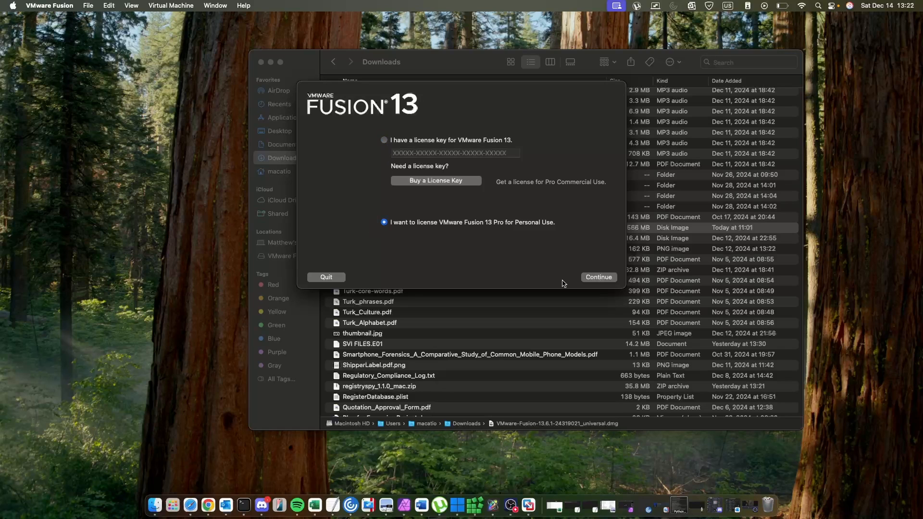
left_click(595, 278)
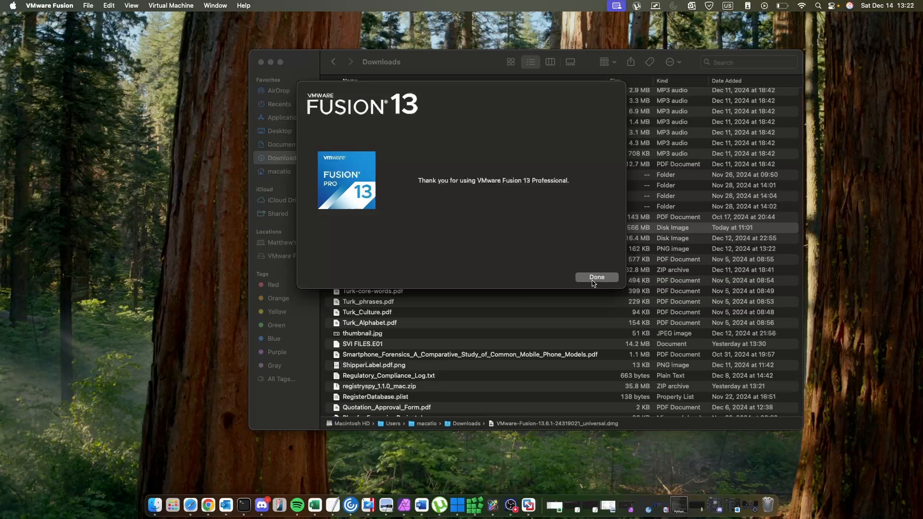
left_click(594, 281)
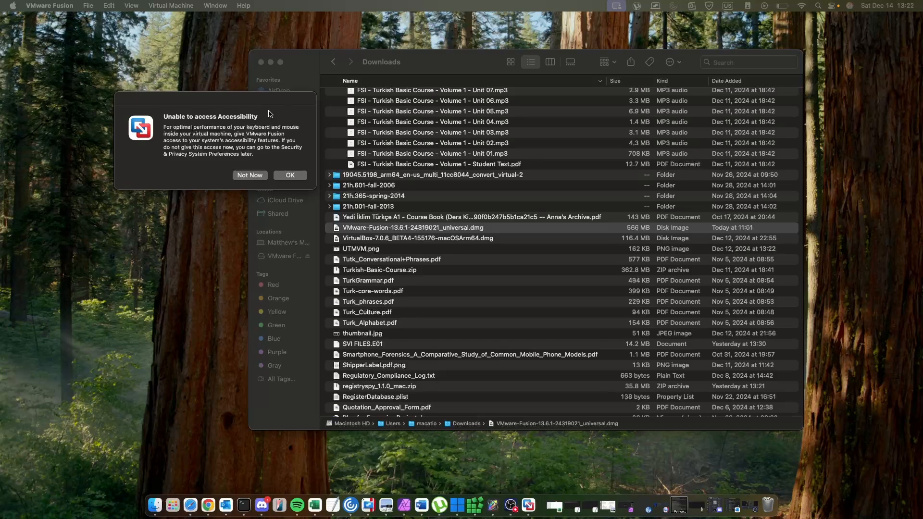
Grant VMware Fusion Accessibility access in Privacy & Security system settings, then close System Settings.
left_click_drag(269, 113, 433, 157)
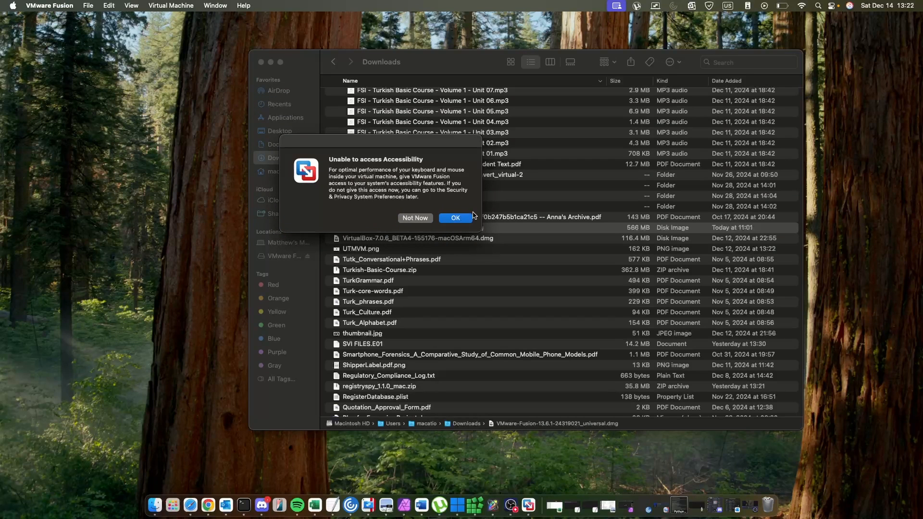
left_click(446, 222)
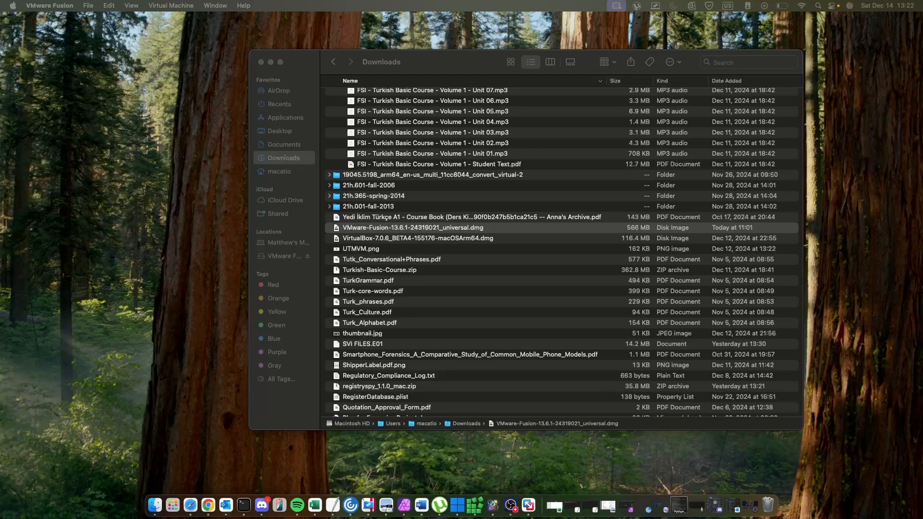
left_click_drag(922, 211, 711, 197)
left_click(753, 260)
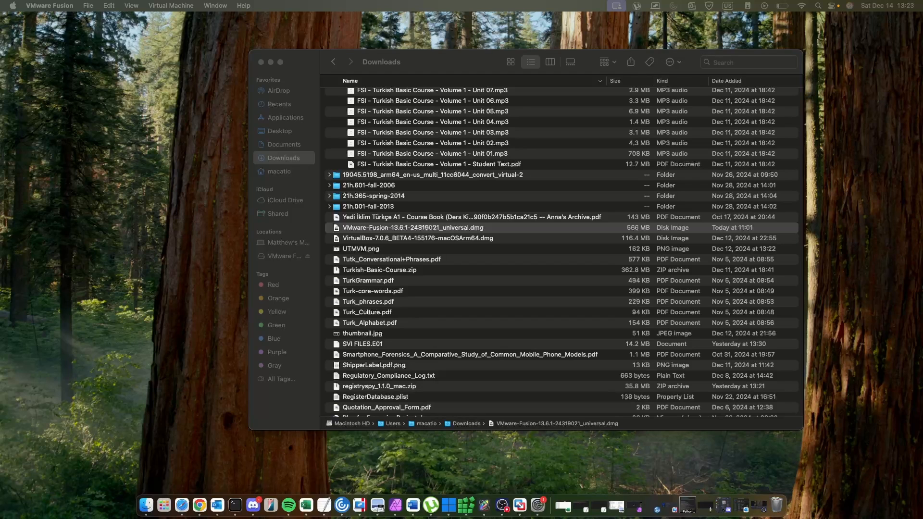
left_click_drag(922, 119, 565, 96)
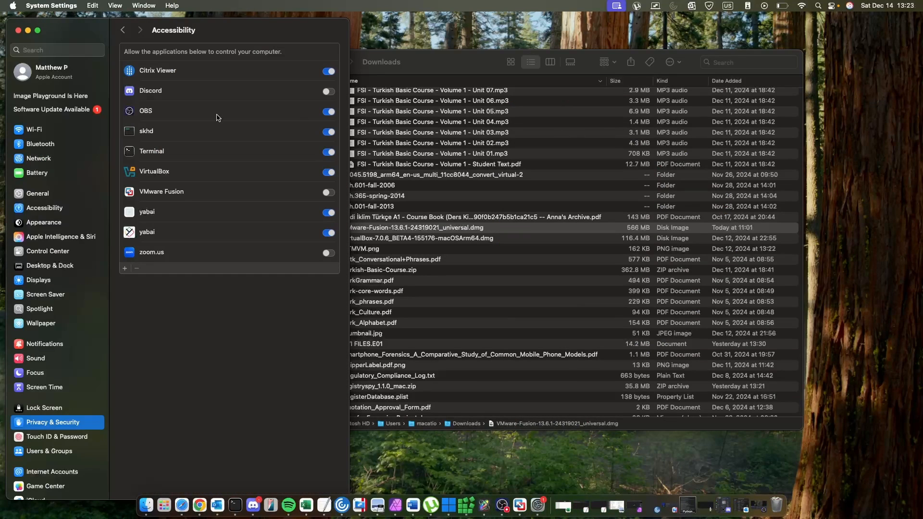
left_click(328, 193)
left_click(18, 30)
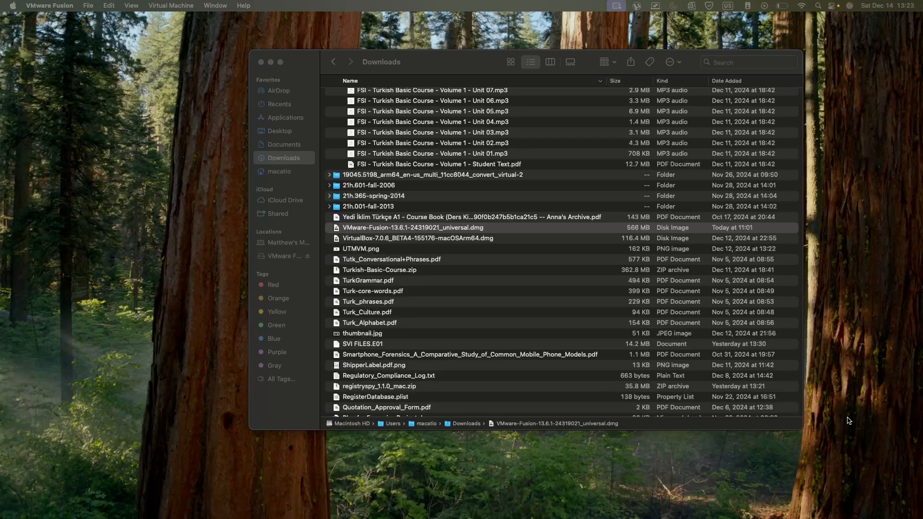
Start a new virtual machine by choosing to get Windows from Microsoft and continue past the overview.
mouse_move(465, 505)
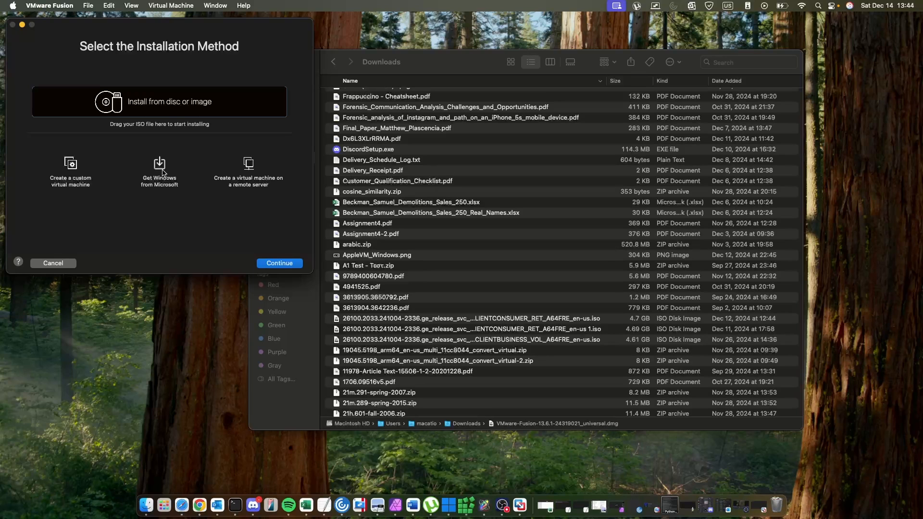
double_click(161, 172)
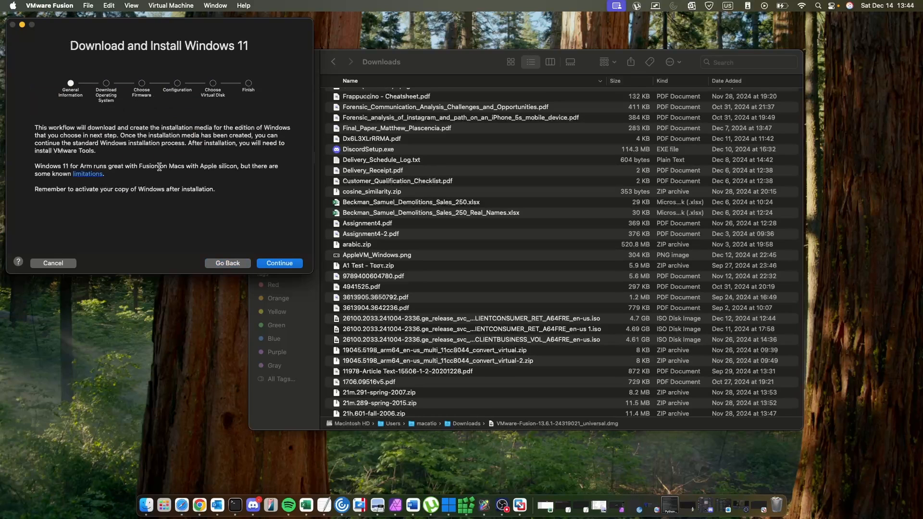
left_click(290, 266)
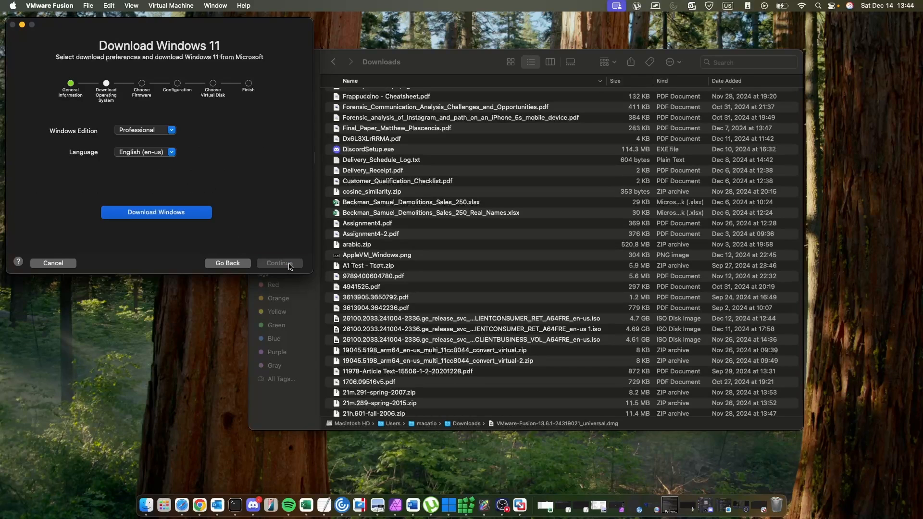
Keep the Professional edition with English (en-us) and download Windows 11.
left_click(168, 129)
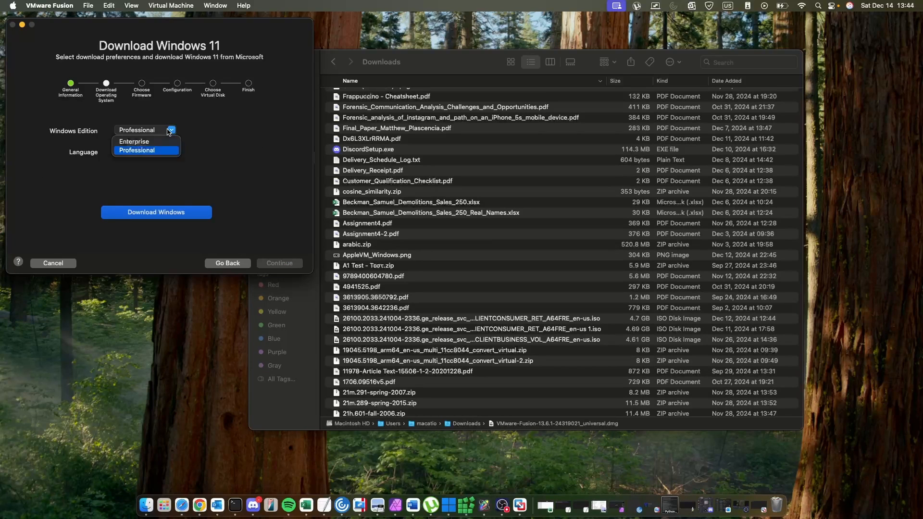
left_click(207, 135)
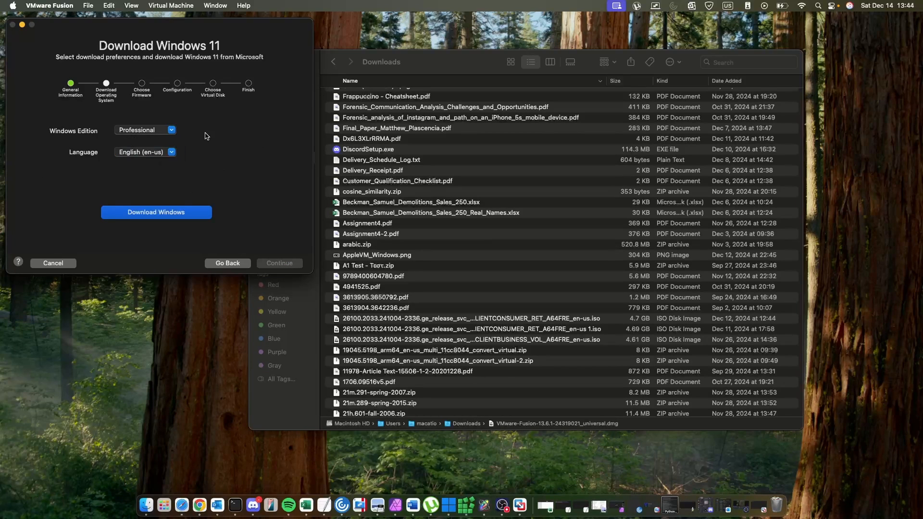
left_click(158, 214)
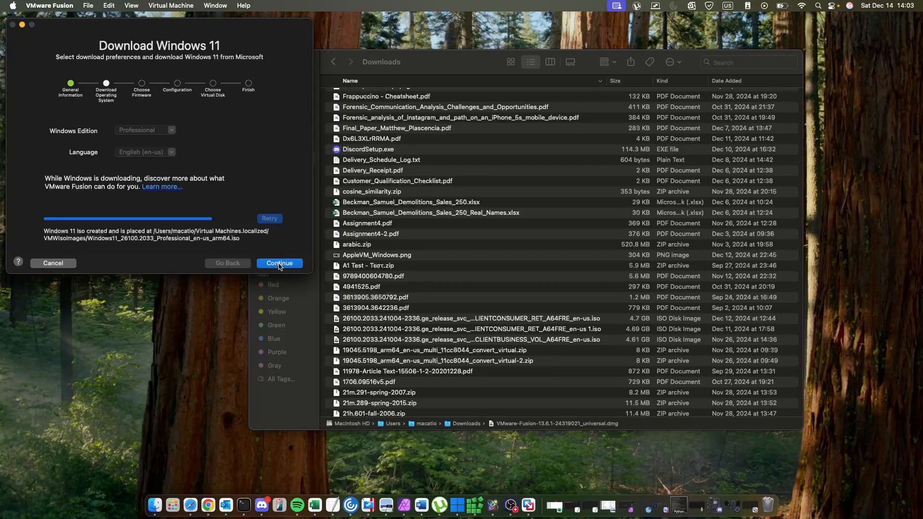
Review the saved Windows 11 ISO path and continue to the firmware step.
left_click_drag(239, 238, 152, 232)
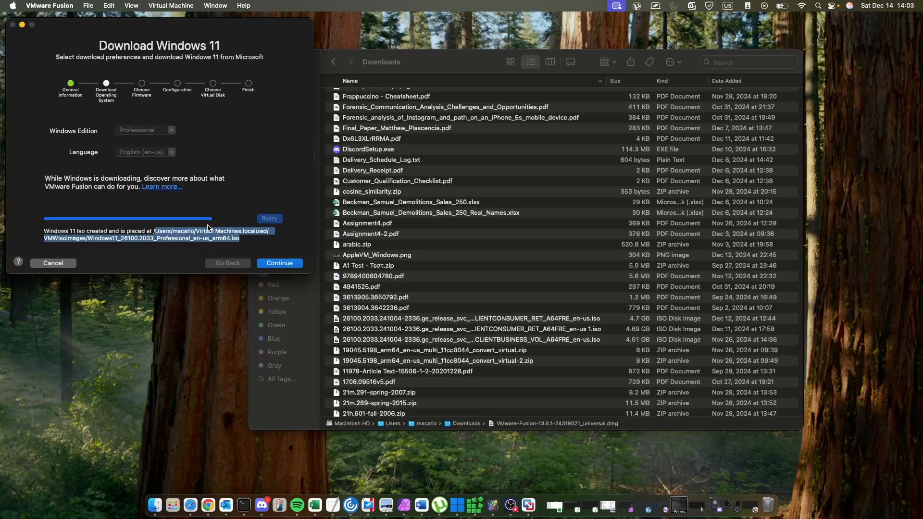
left_click(154, 229)
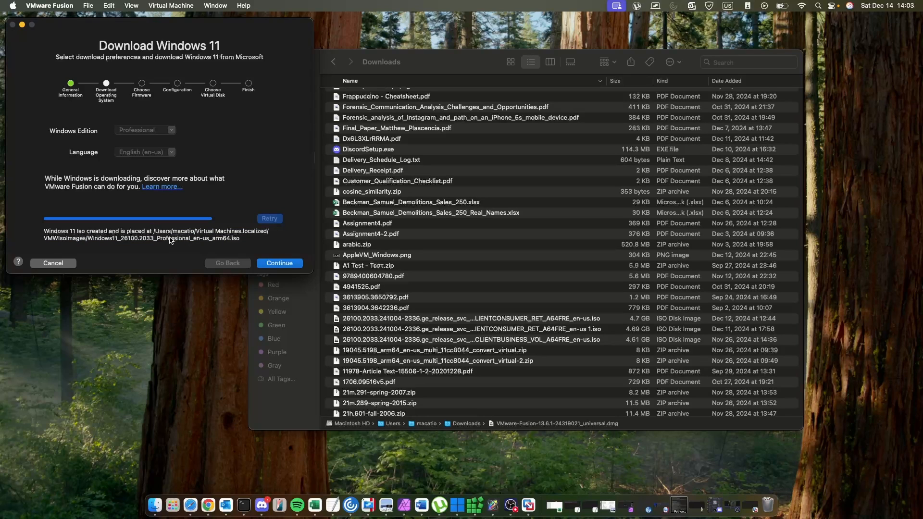
left_click(279, 268)
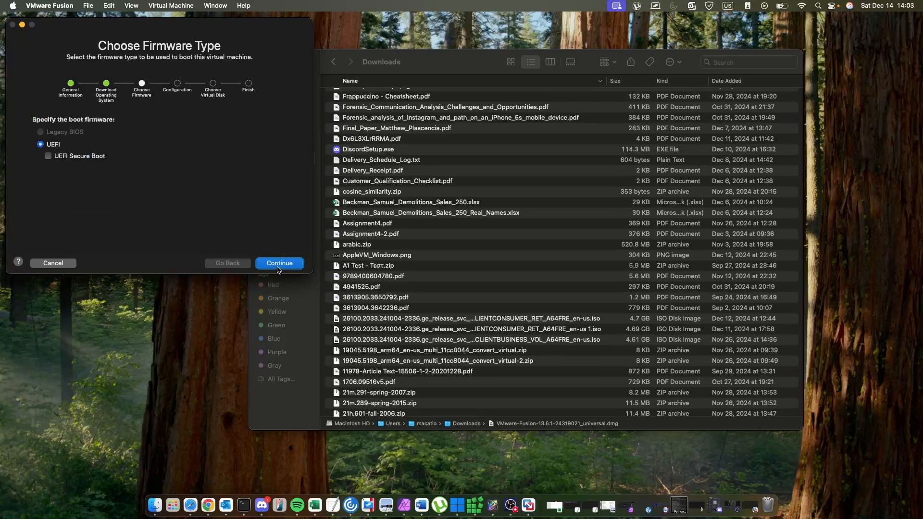
Enable UEFI Secure Boot, continue, and auto-generate the VM encryption password.
left_click(48, 157)
left_click(273, 265)
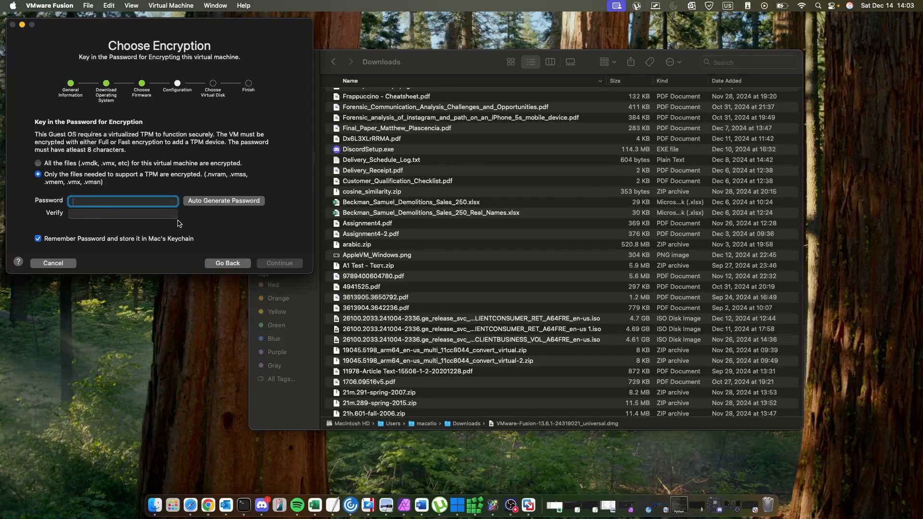
left_click(226, 202)
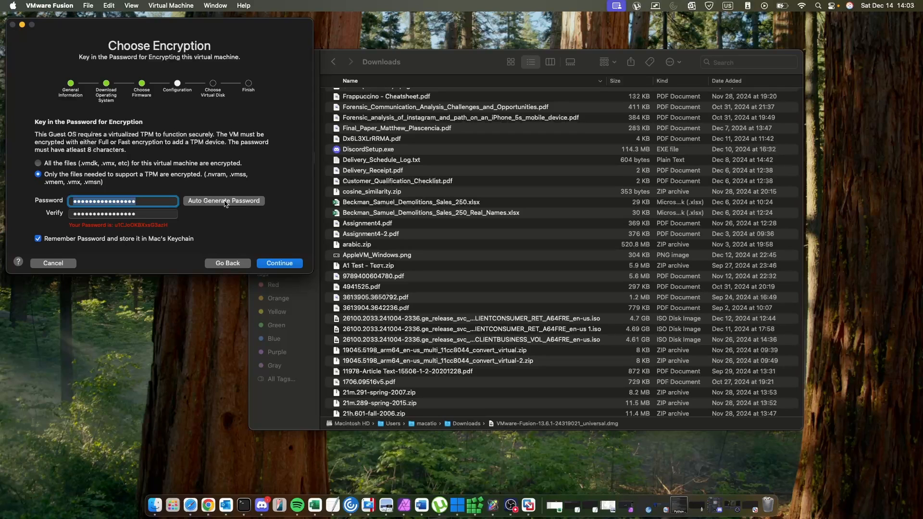
Continue past the encryption step and create a new 64 GB virtual disk for the VM.
left_click(278, 265)
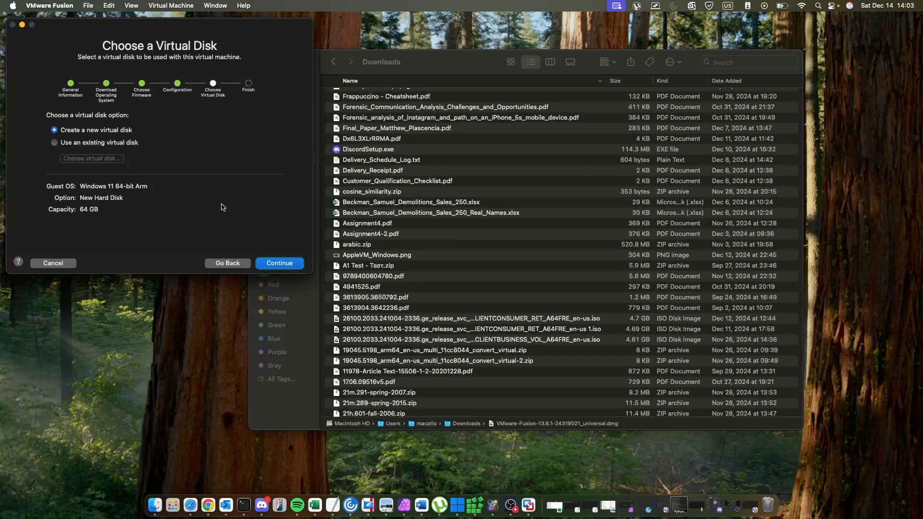
left_click(288, 266)
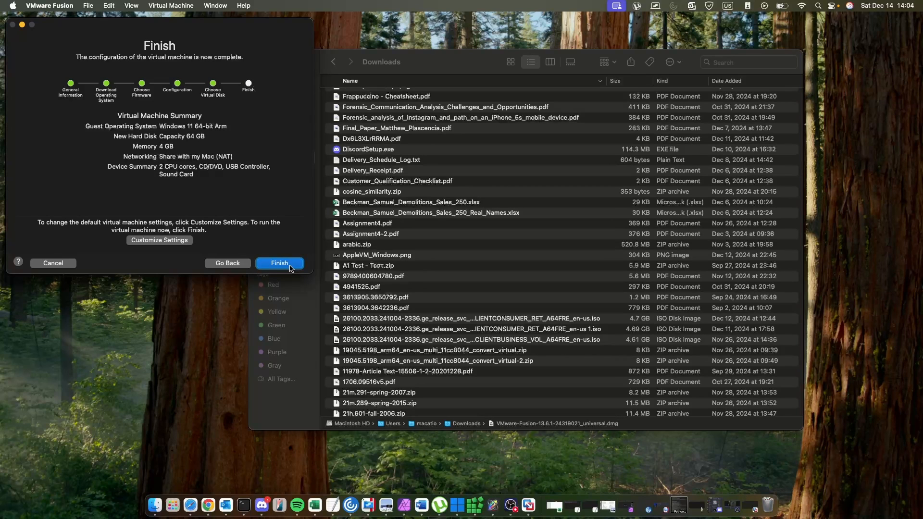
left_click(171, 240)
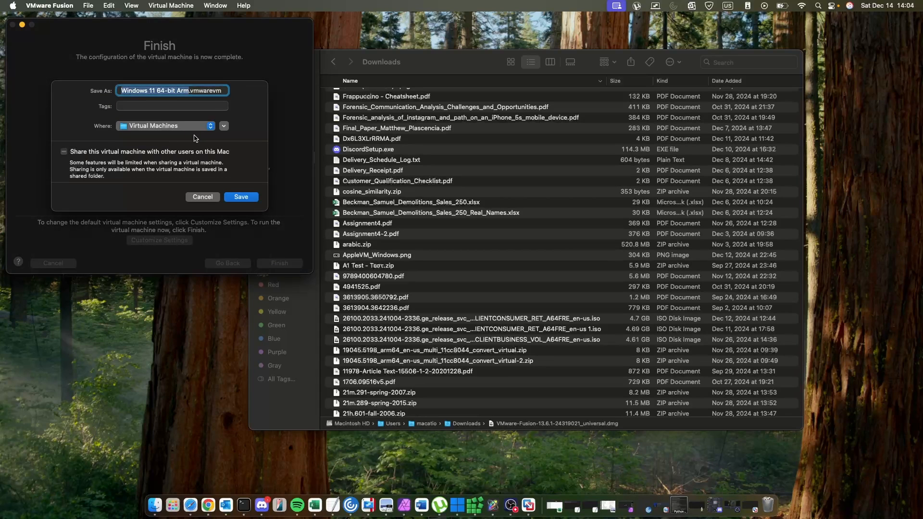
left_click(199, 196)
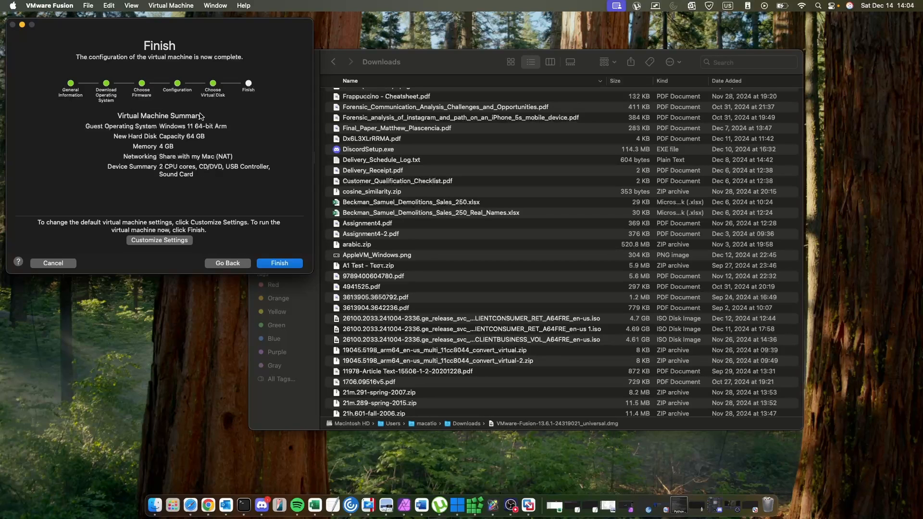
left_click(164, 241)
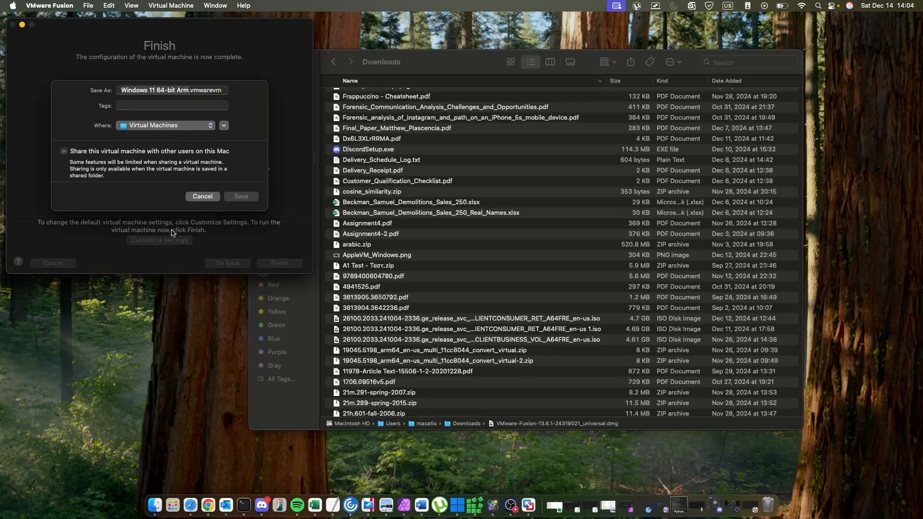
left_click(193, 197)
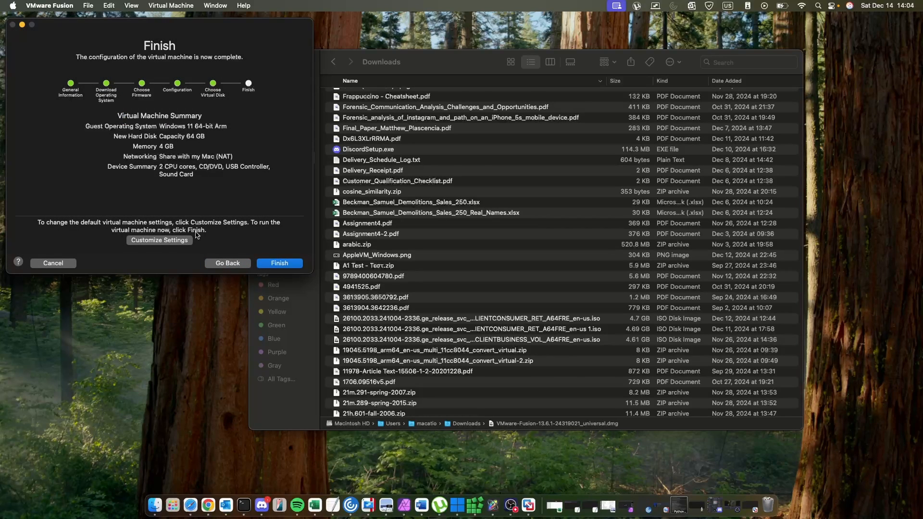
Finish the wizard, save the VM as Windows 11 64-bit Arm in Virtual Machines, and power it on.
left_click(279, 264)
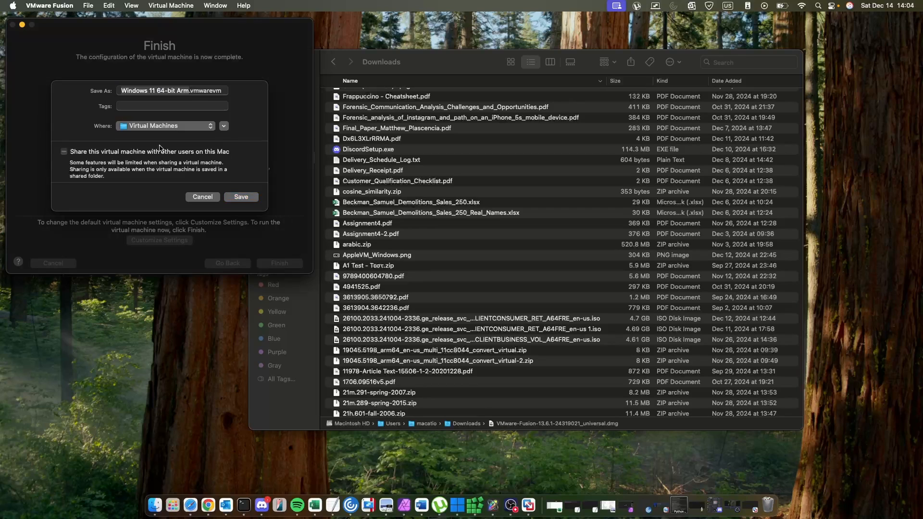
left_click(242, 198)
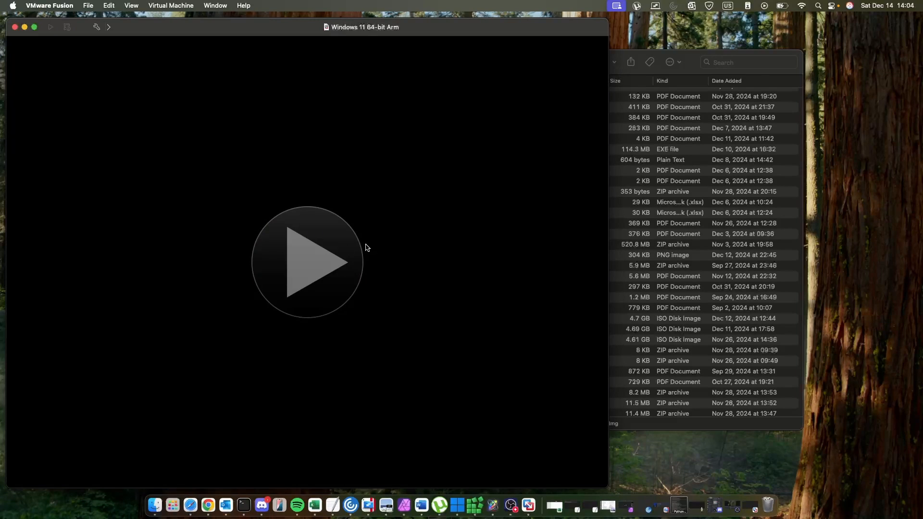
left_click(294, 249)
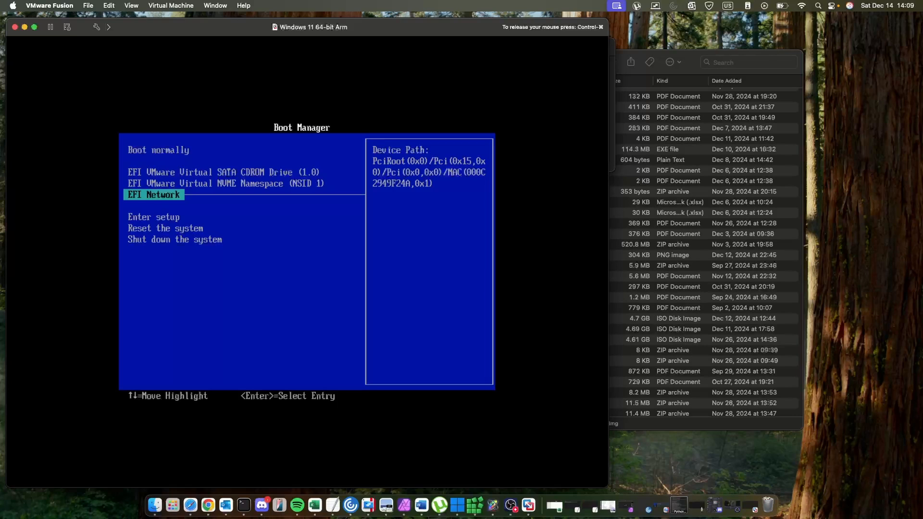
Choose Boot normally in the firmware Boot Manager to start the Windows installer.
key("Up")
key("Up")
key("Down")
key("Down")
key("Down")
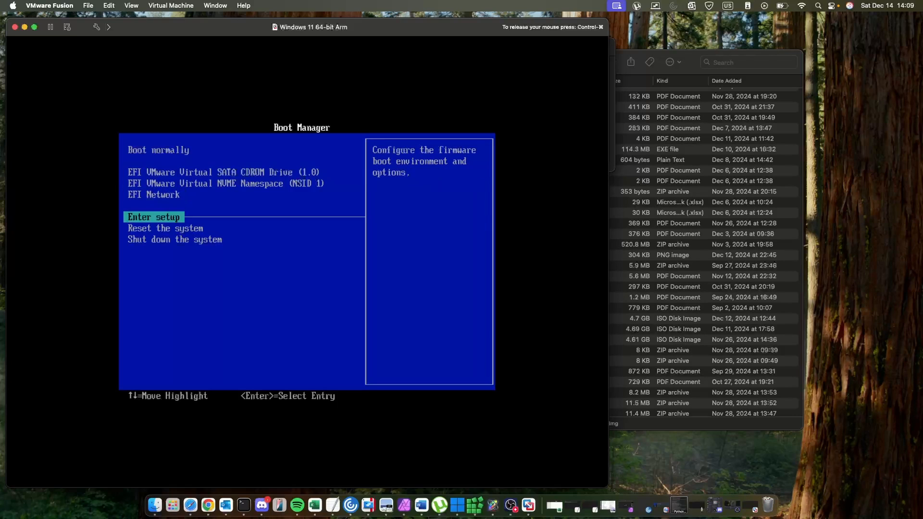
key("Down")
key("Down")
key("Up")
key("Up")
key("Up")
key("Up")
key("Up")
key("Up")
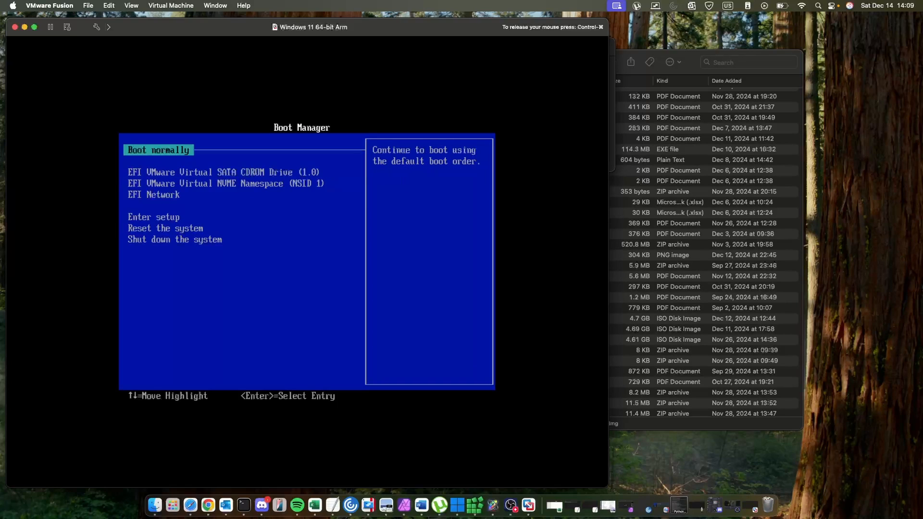
key("Return")
key("Return")
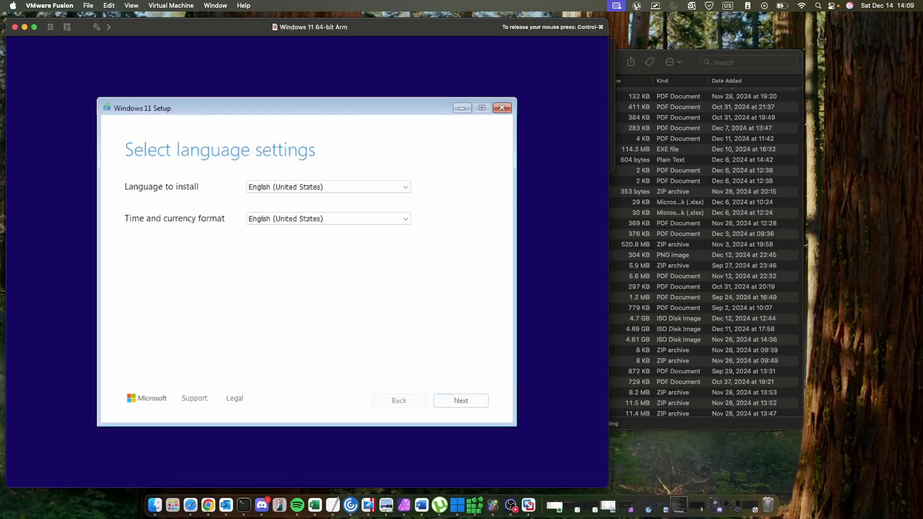
Keep English (United States) language and US keyboard, then choose Install Windows 11 and agree to deleting everything.
left_click(460, 401)
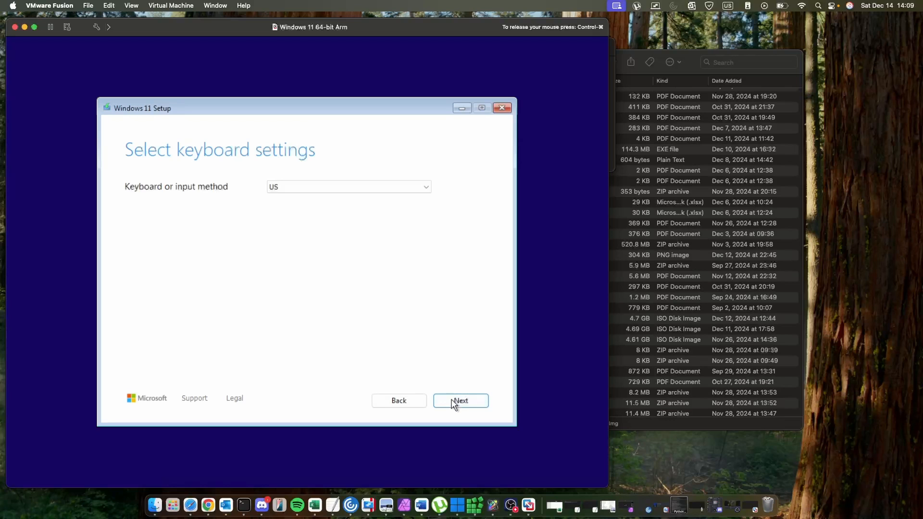
left_click(453, 402)
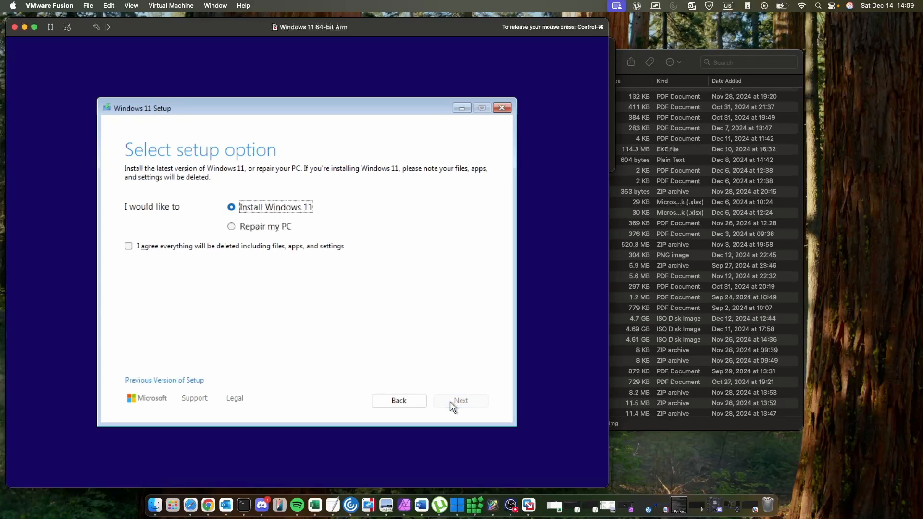
left_click(318, 246)
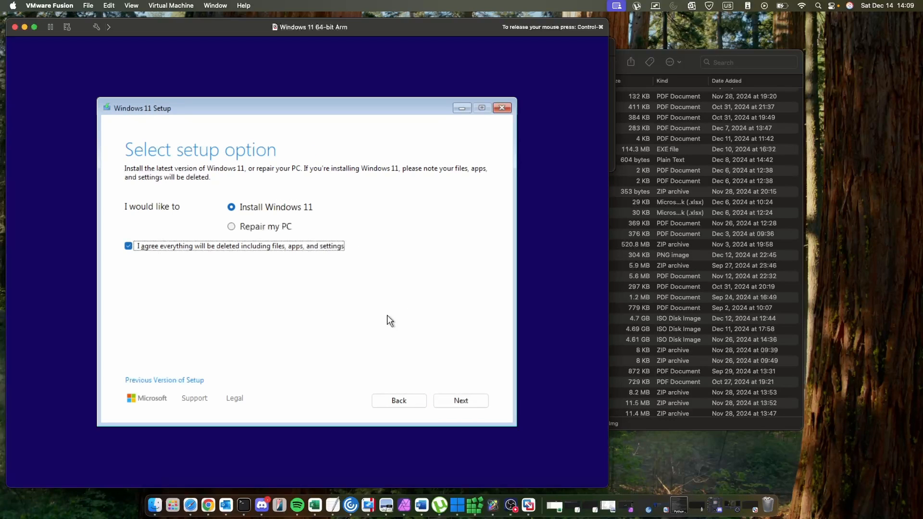
left_click(449, 400)
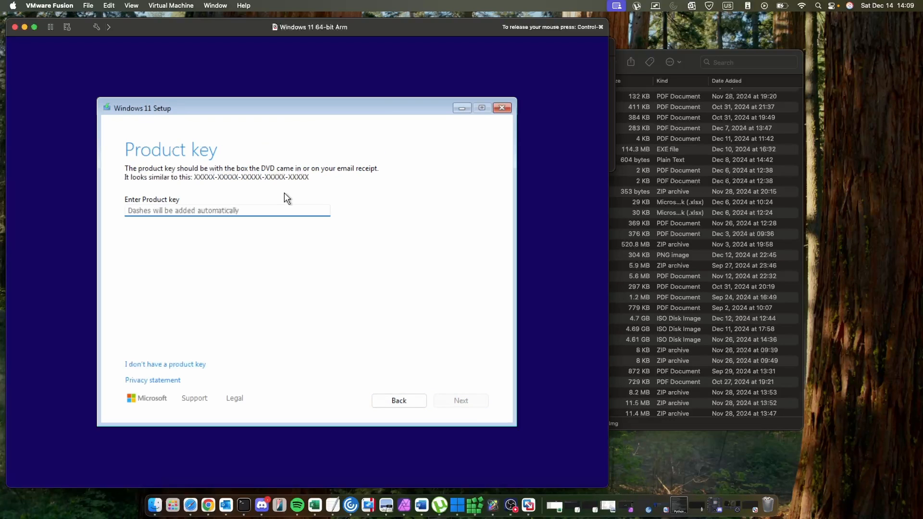
Skip the product key and accept the Windows license terms.
left_click(176, 365)
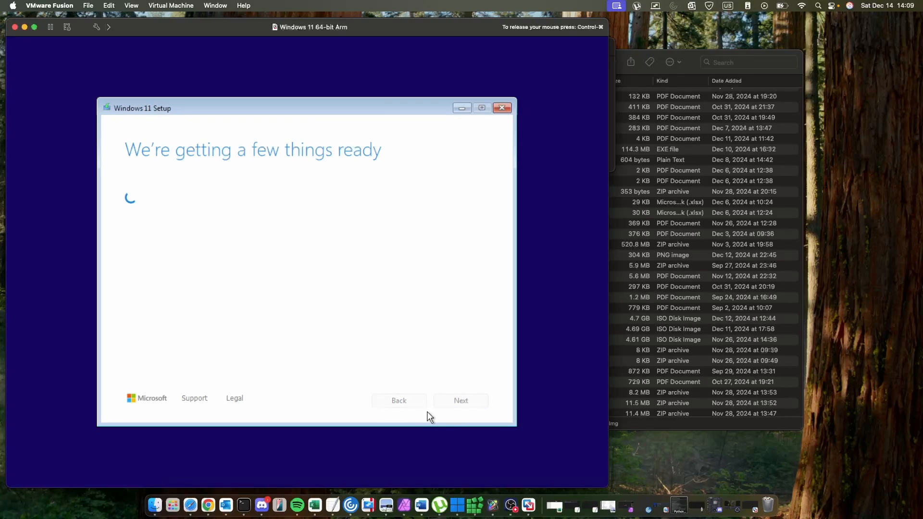
left_click(463, 402)
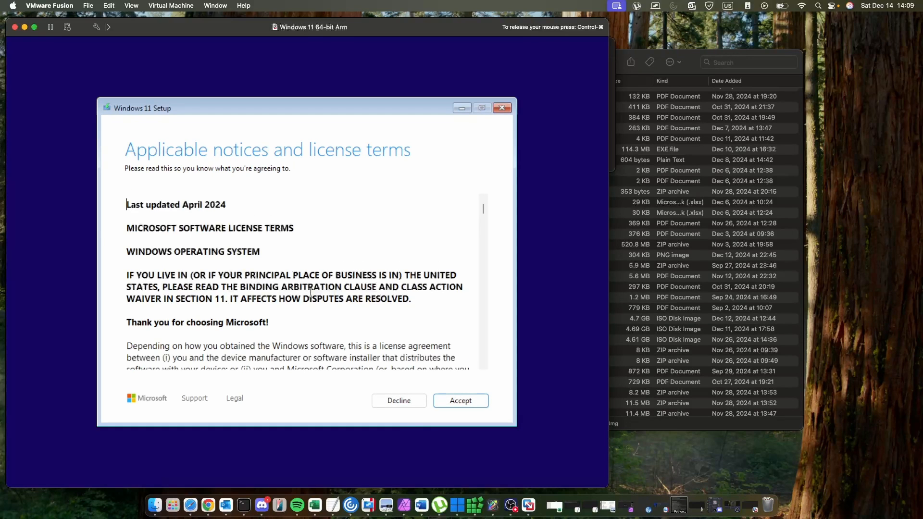
scroll(321, 269, "down", 10)
left_click(464, 401)
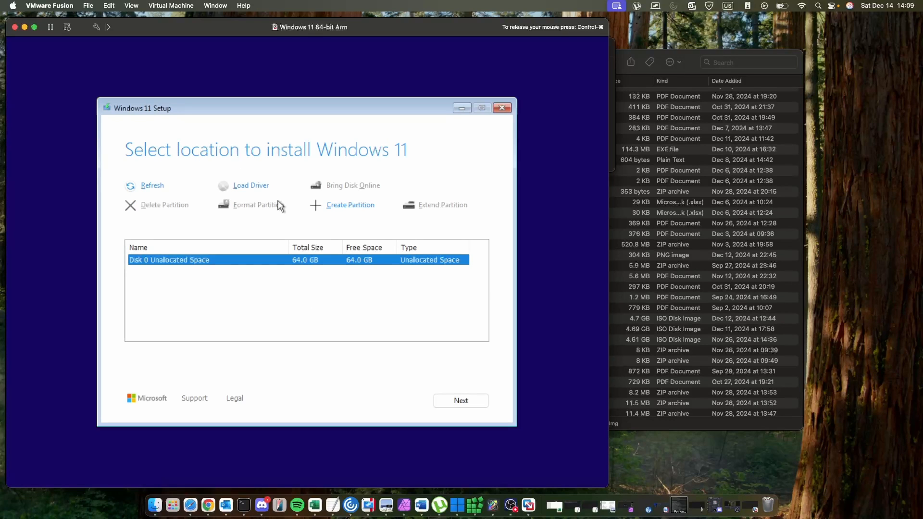
Create a 65534 MB partition on Disk 0's unallocated space and start installing Windows 11 on it.
left_click(265, 187)
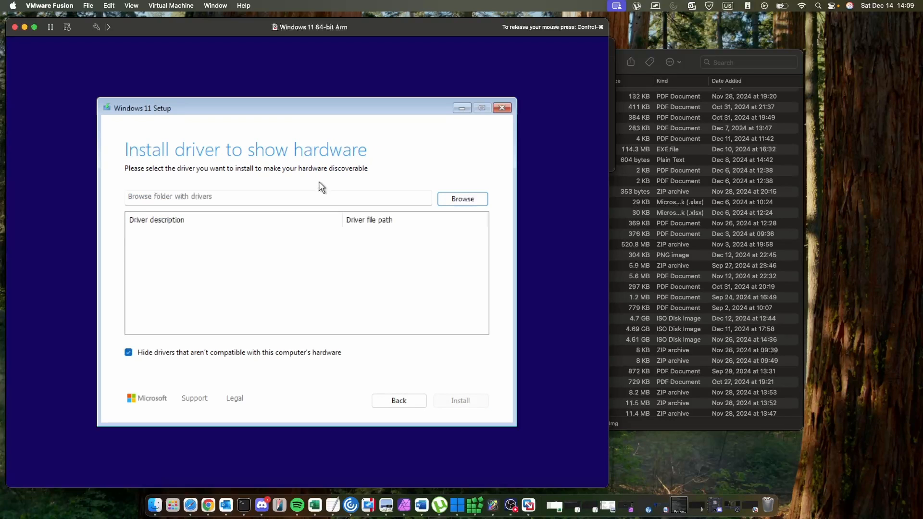
left_click(379, 399)
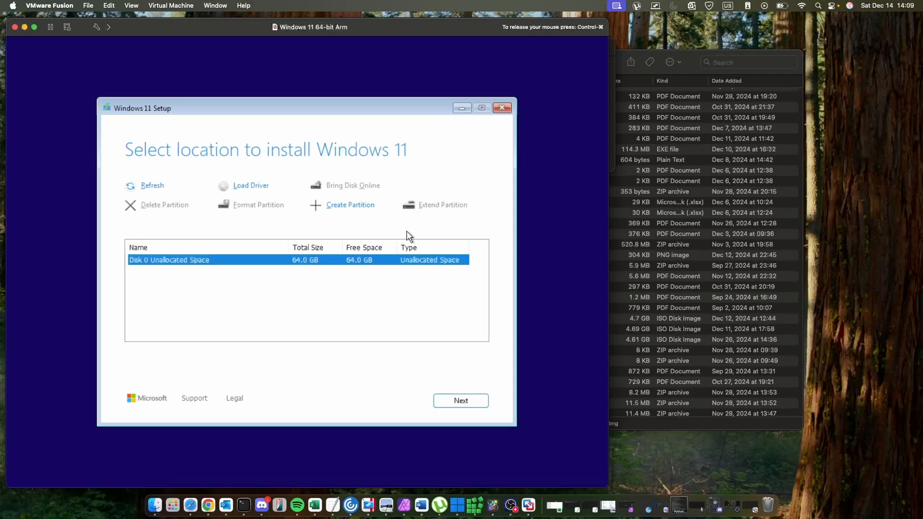
left_click(358, 207)
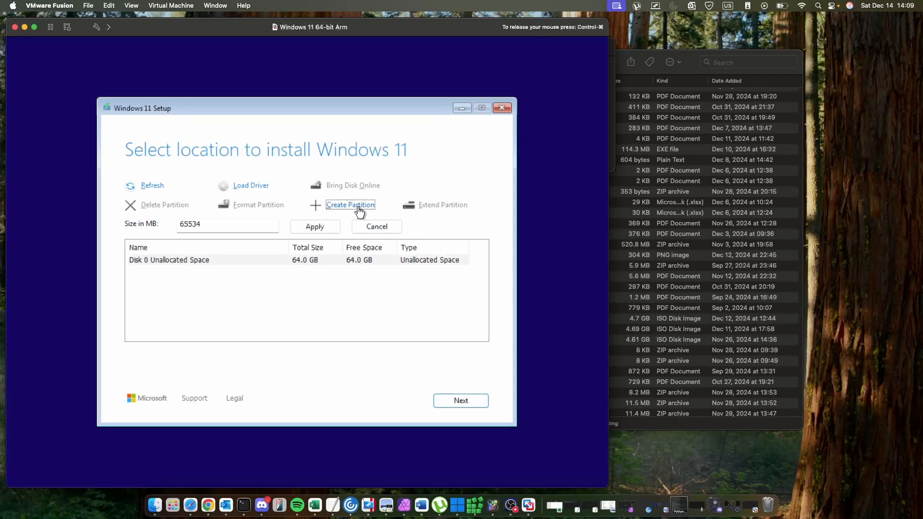
left_click(320, 225)
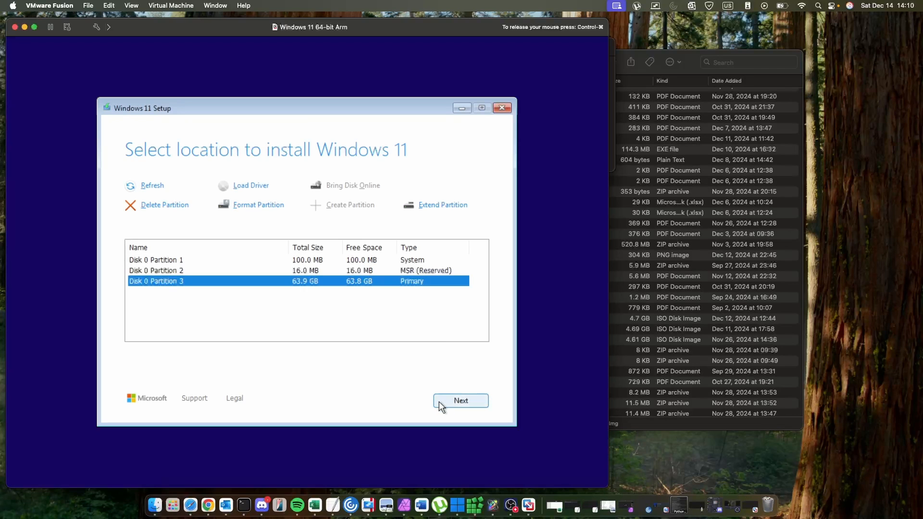
left_click(439, 401)
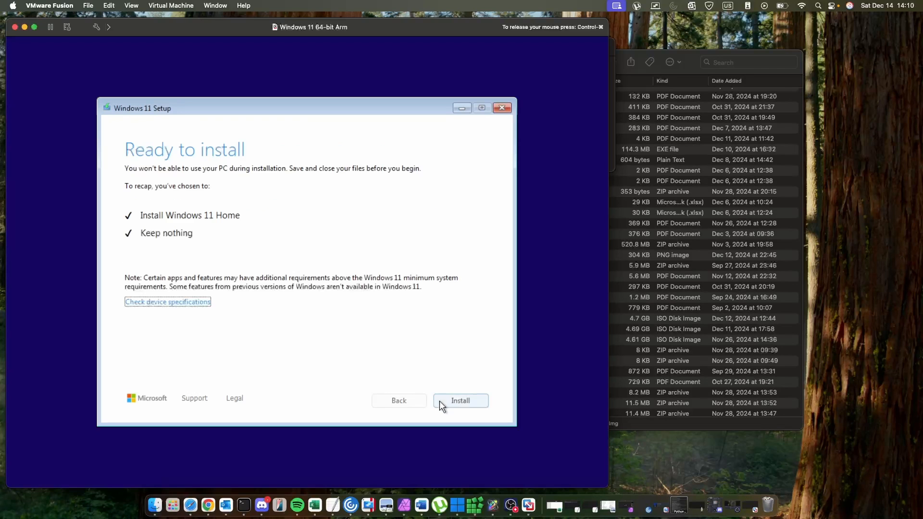
left_click(465, 401)
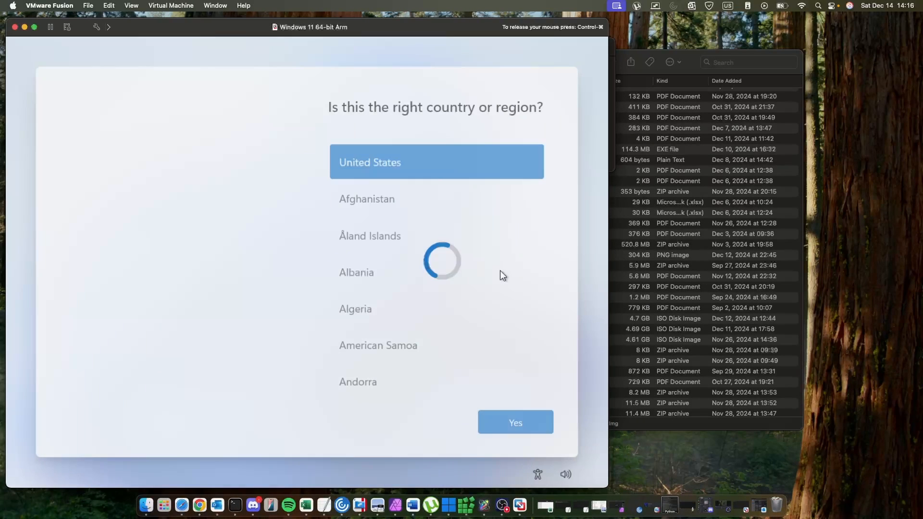
Confirm United States as region and US keyboard, skipping a second keyboard layout.
left_click(513, 418)
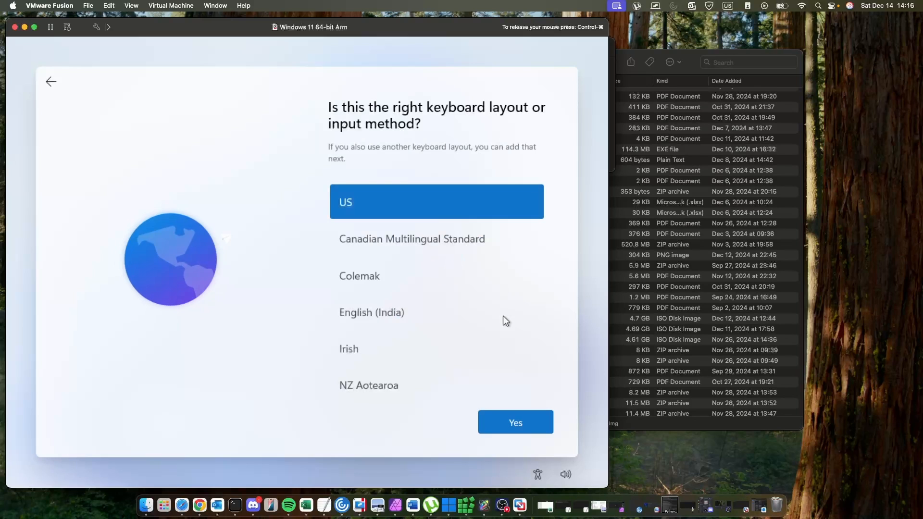
left_click(510, 422)
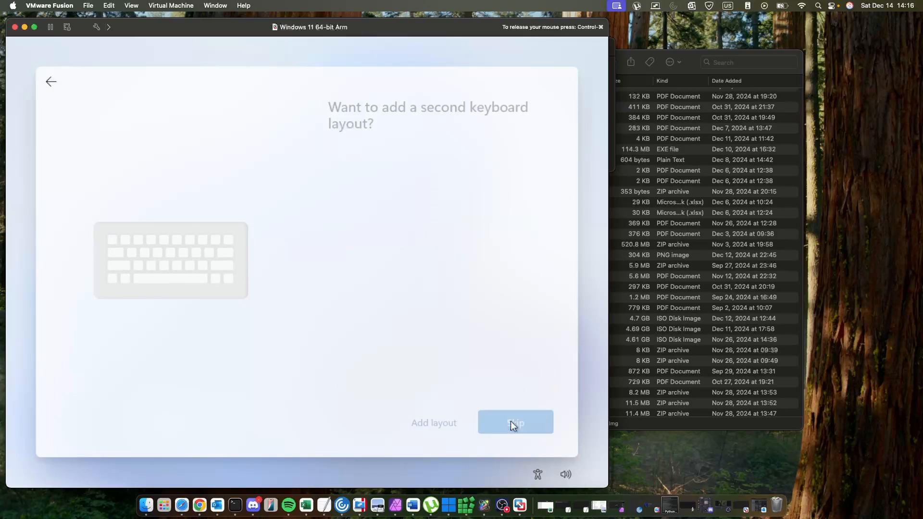
left_click(509, 421)
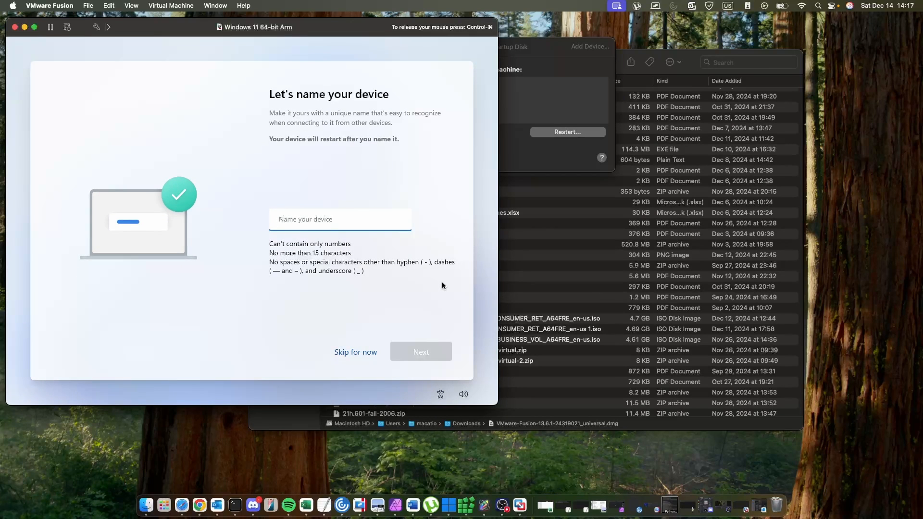
Skip naming the device during Windows setup.
left_click(348, 355)
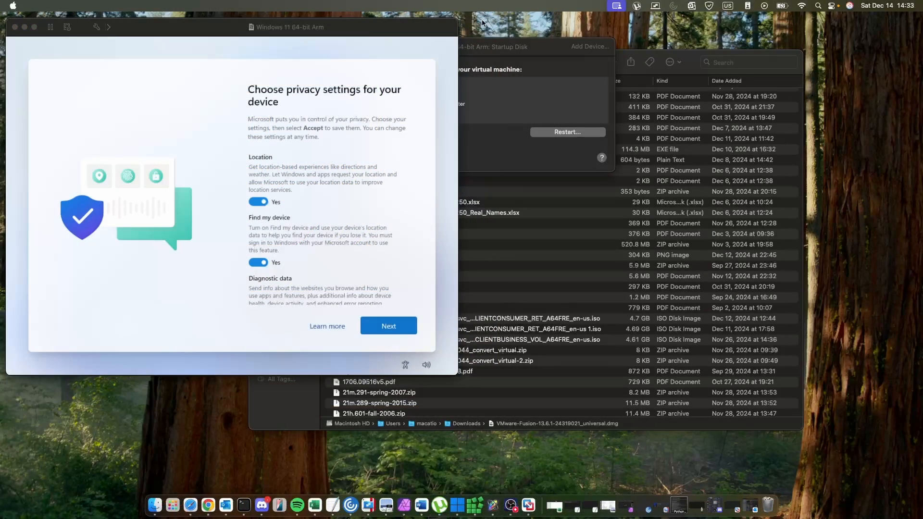
left_click(414, 154)
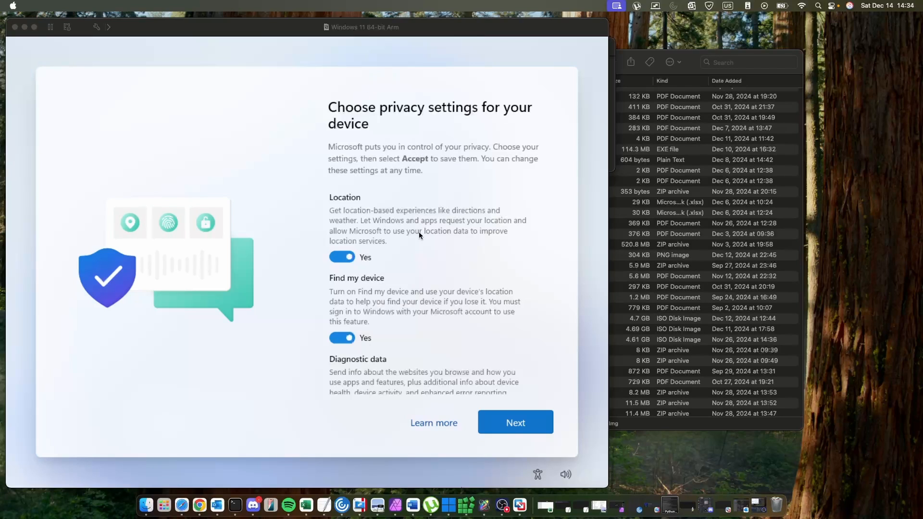
left_click(442, 243)
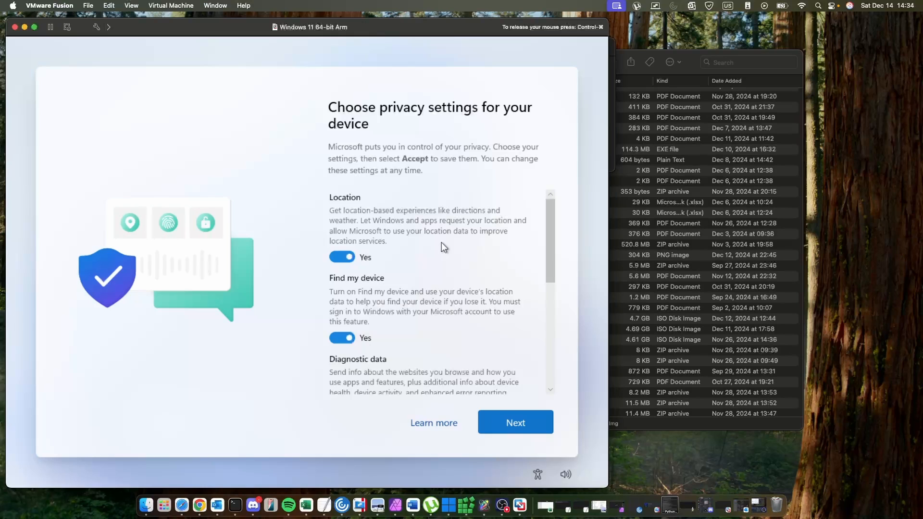
Set diagnostic data to Required only and turn off Inking & typing, Tailored experiences, and Find my device.
scroll(442, 245, "down", 5)
scroll(437, 242, "up", 1)
left_click(350, 209)
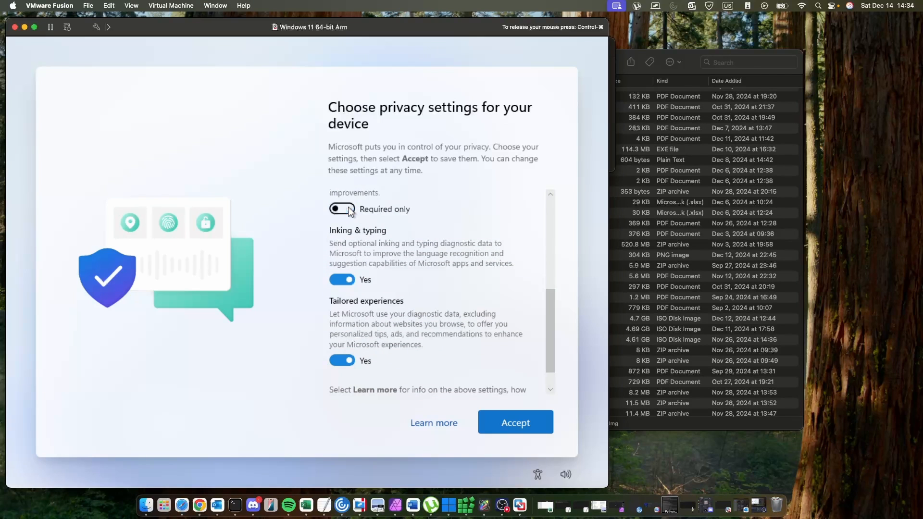
scroll(354, 256, "down", 1)
left_click(344, 249)
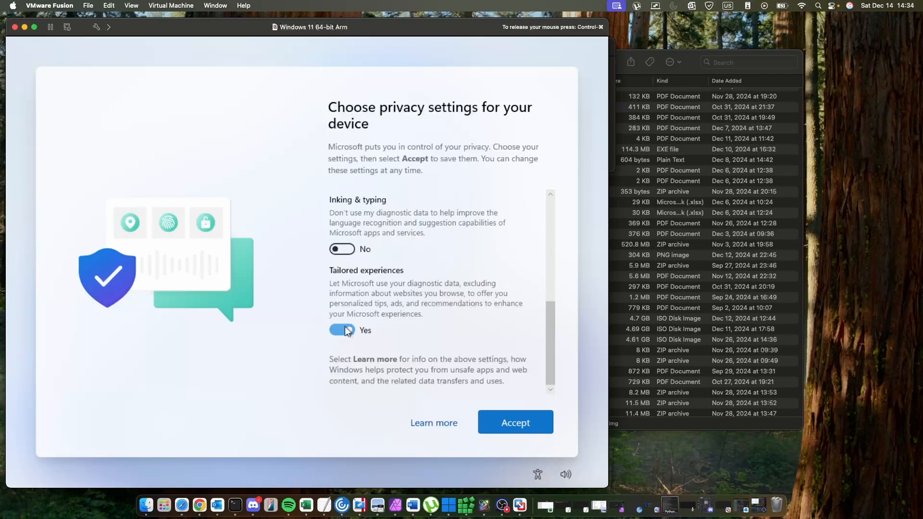
left_click(342, 331)
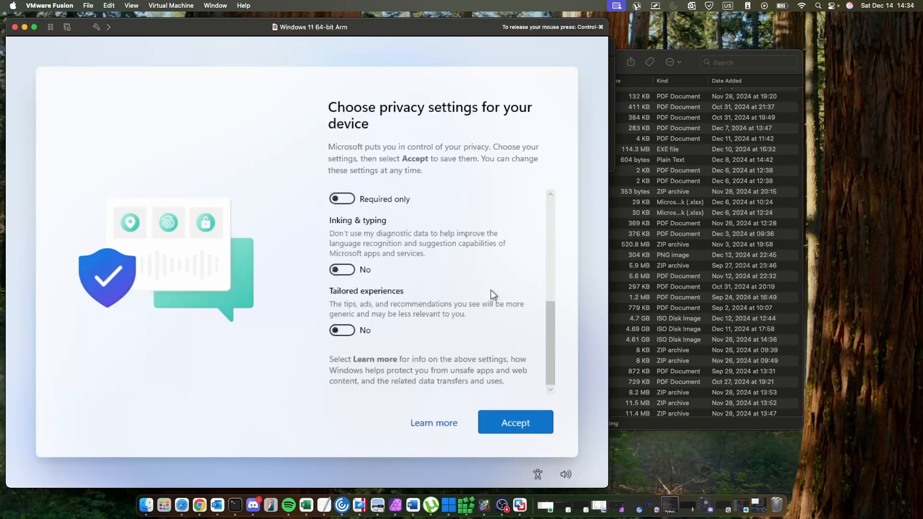
scroll(489, 294, "up", 5)
left_click(344, 328)
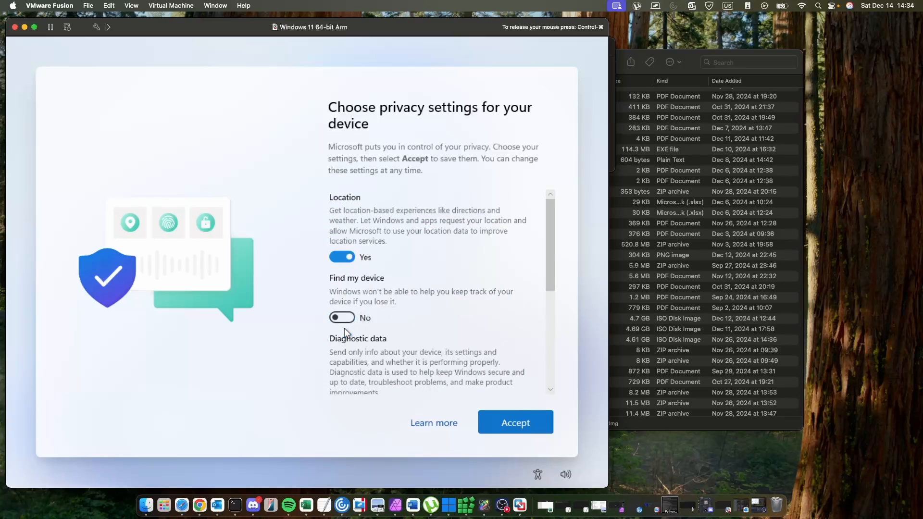
Turn off Location and accept the privacy settings.
left_click(347, 258)
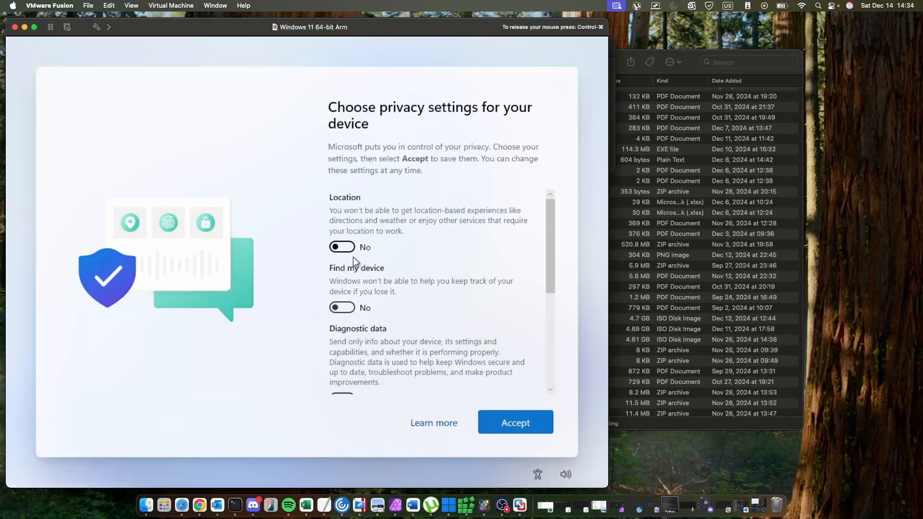
left_click(505, 413)
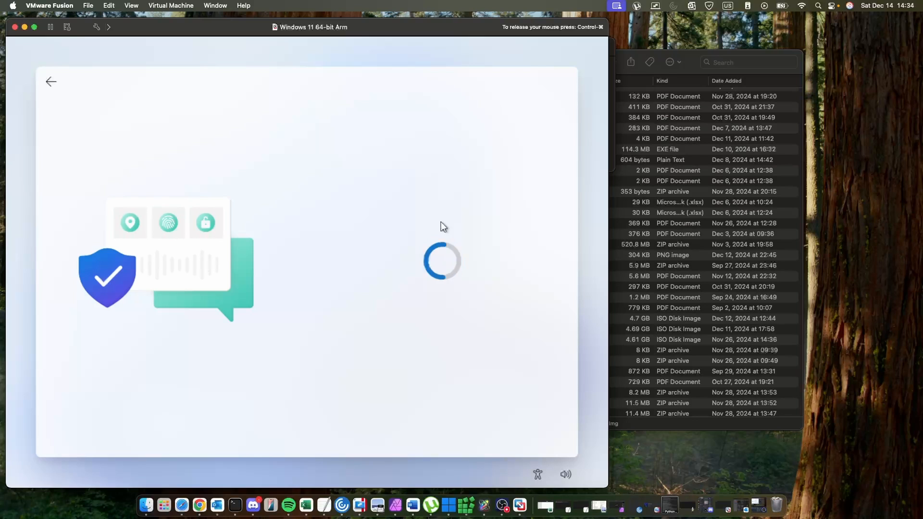
Skip restoring from a previous PC backup and set up the device as a new PC.
scroll(405, 269, "down", 1)
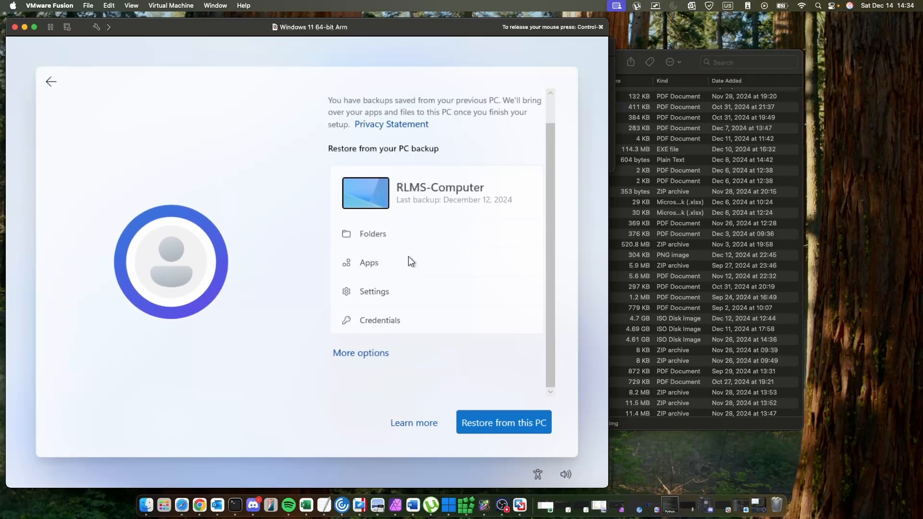
left_click(362, 355)
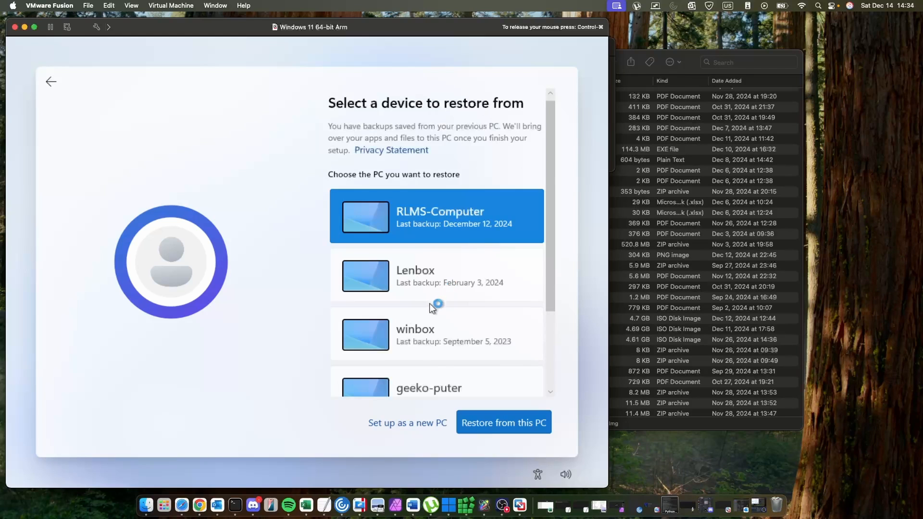
scroll(429, 306, "down", 3)
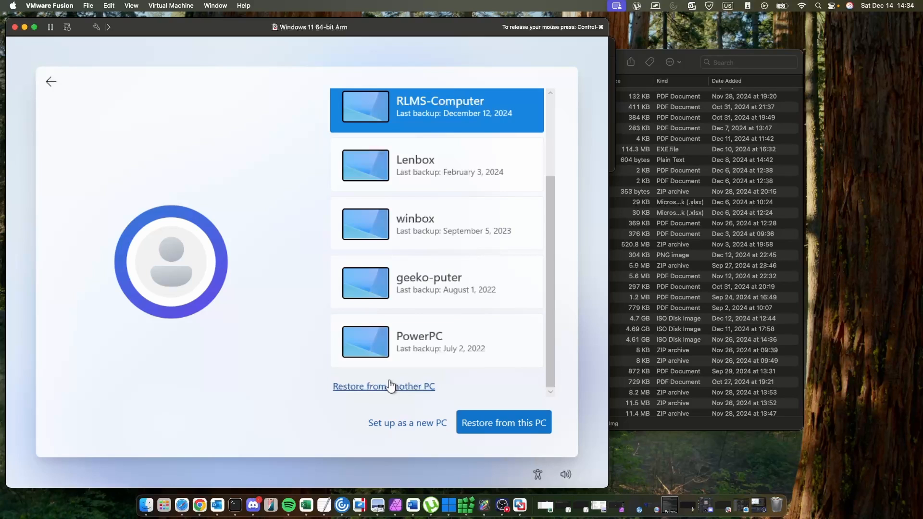
left_click(389, 424)
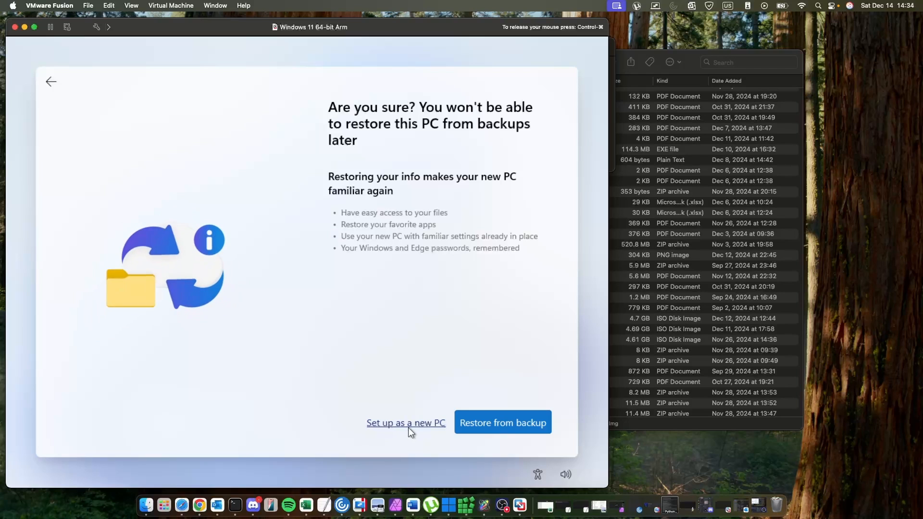
left_click(411, 425)
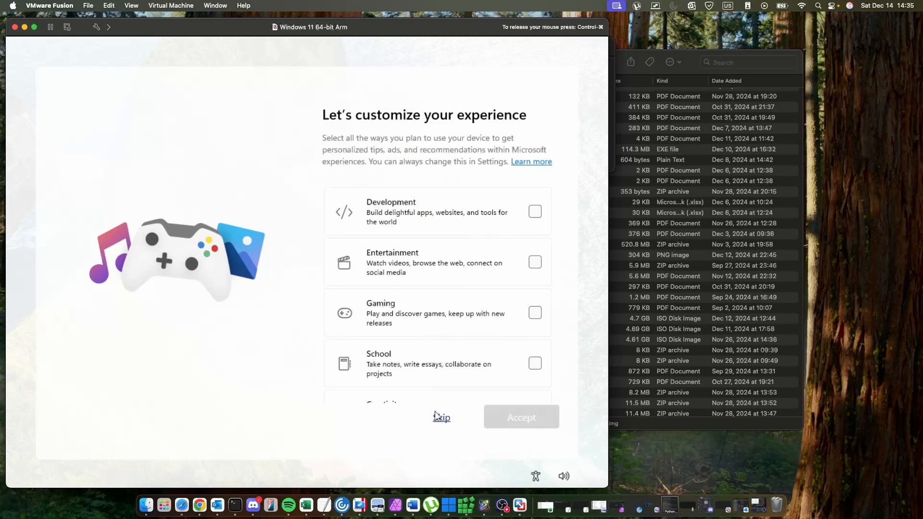
Skip choosing experience categories and skip linking a phone to the PC.
left_click(438, 416)
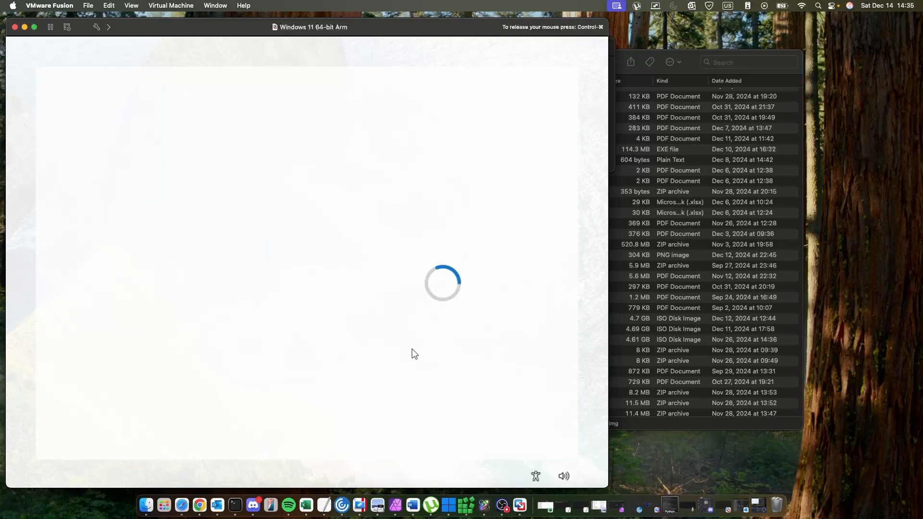
scroll(437, 288, "down", 1)
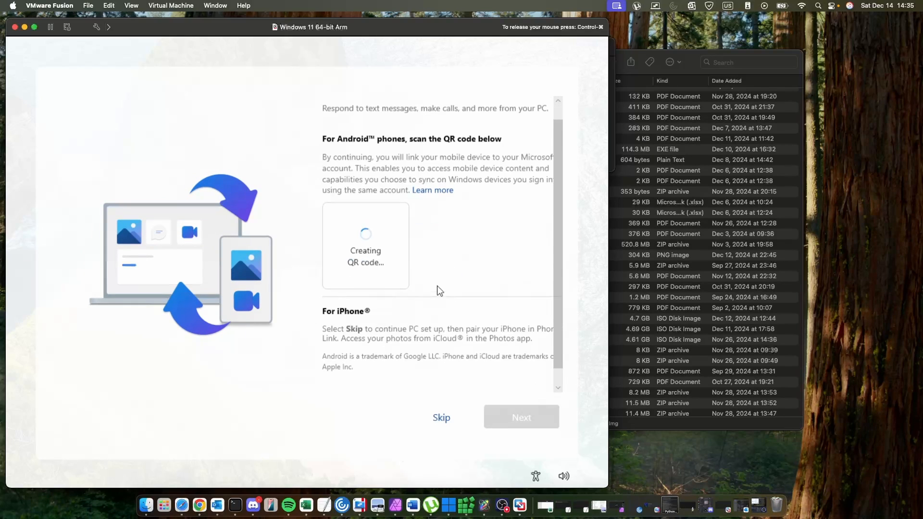
scroll(437, 285, "down", 2)
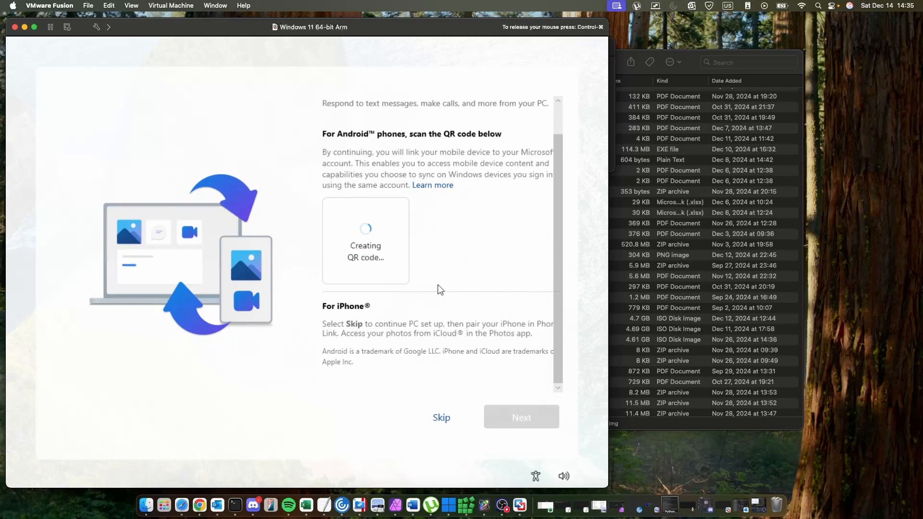
left_click(440, 416)
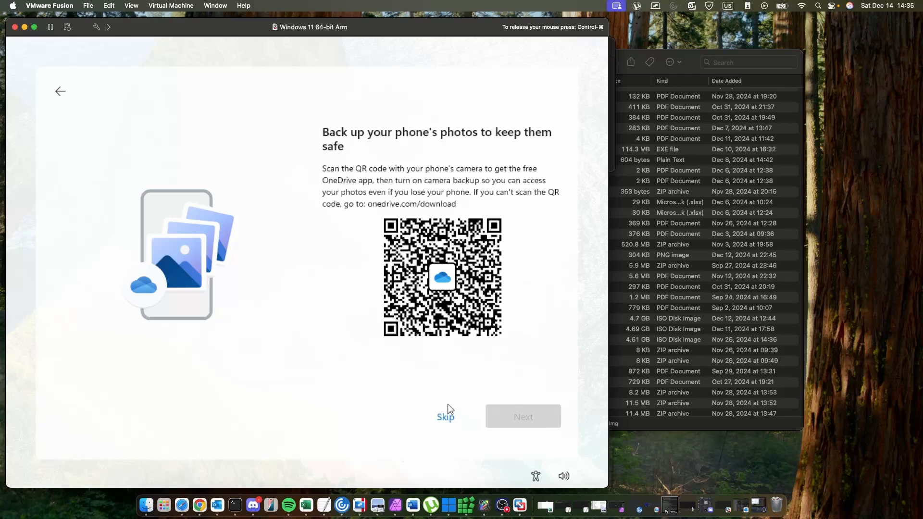
Skip the OneDrive phone photo backup and decline bringing browsing data into Microsoft Edge.
left_click(440, 418)
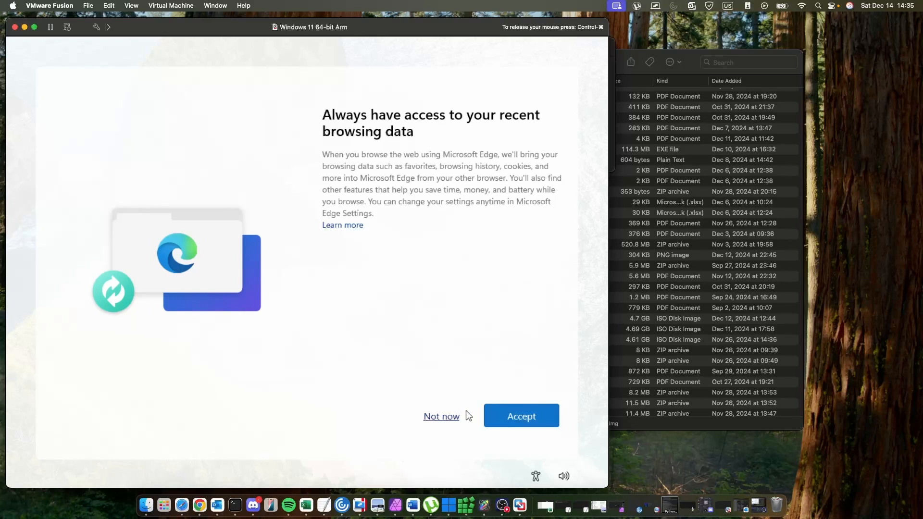
left_click(450, 416)
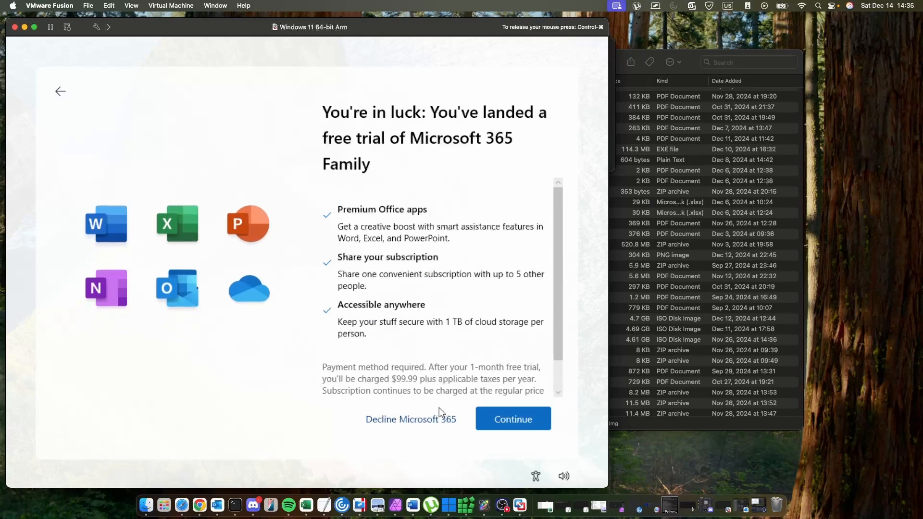
Decline the Microsoft 365 Family trial and continue past the free Microsoft 365 offer.
left_click(437, 417)
left_click(430, 417)
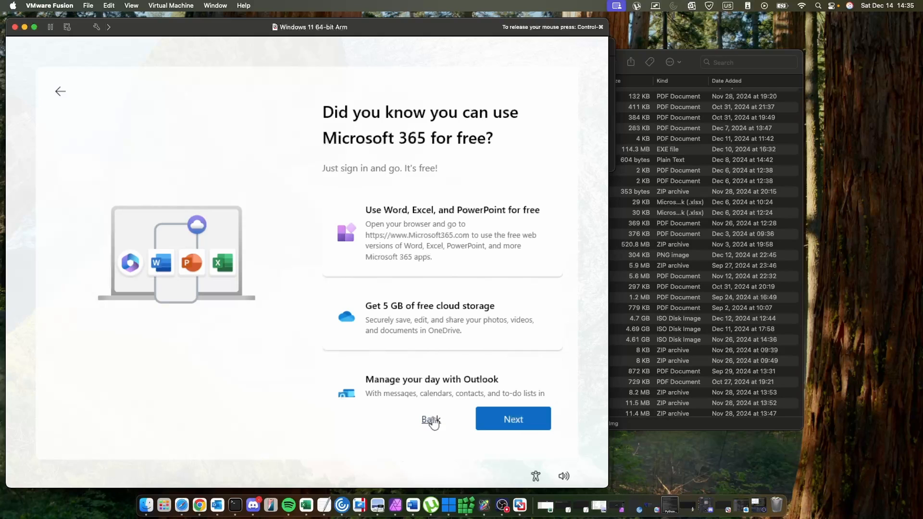
scroll(506, 374, "down", 1)
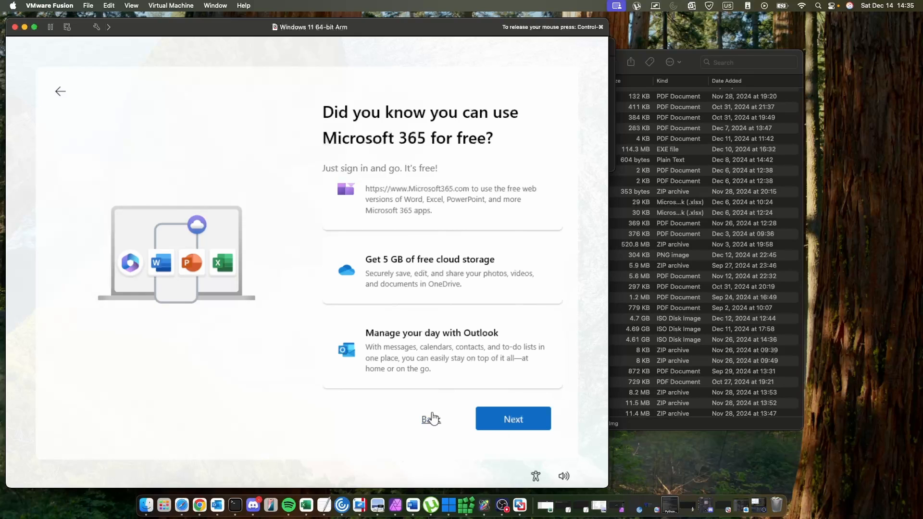
left_click(499, 428)
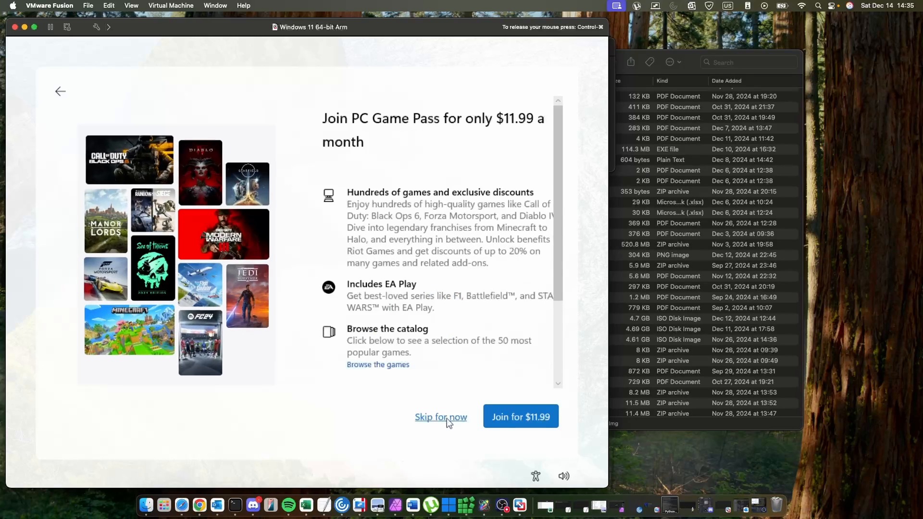
Skip the PC Game Pass offer and dismiss the Start menu on the new Windows desktop.
left_click(446, 418)
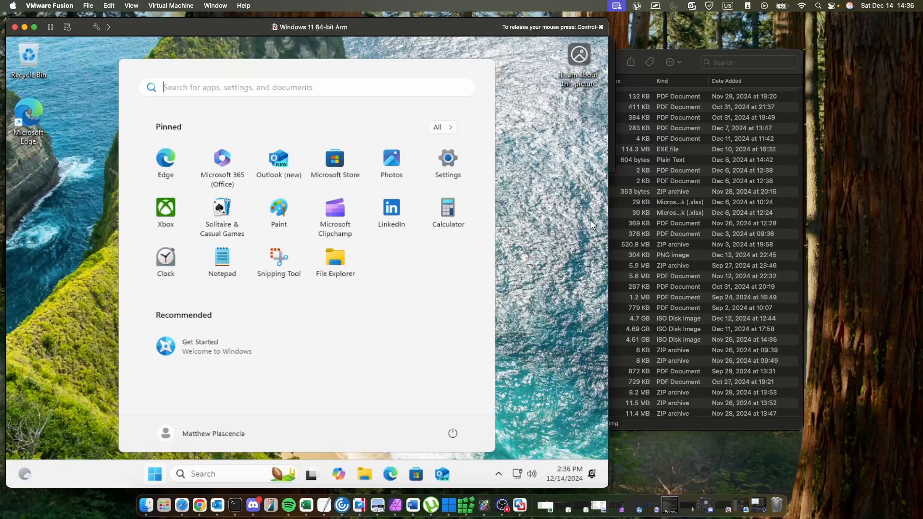
left_click(554, 199)
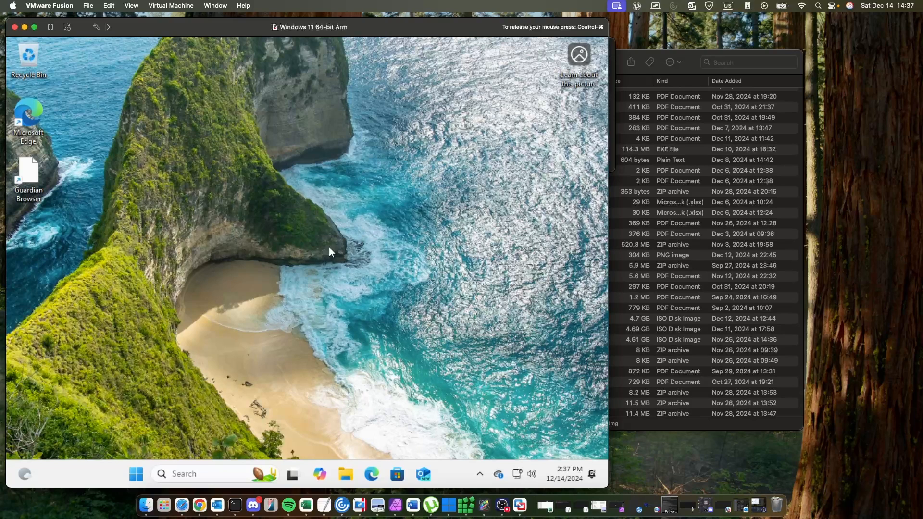
left_click(701, 442)
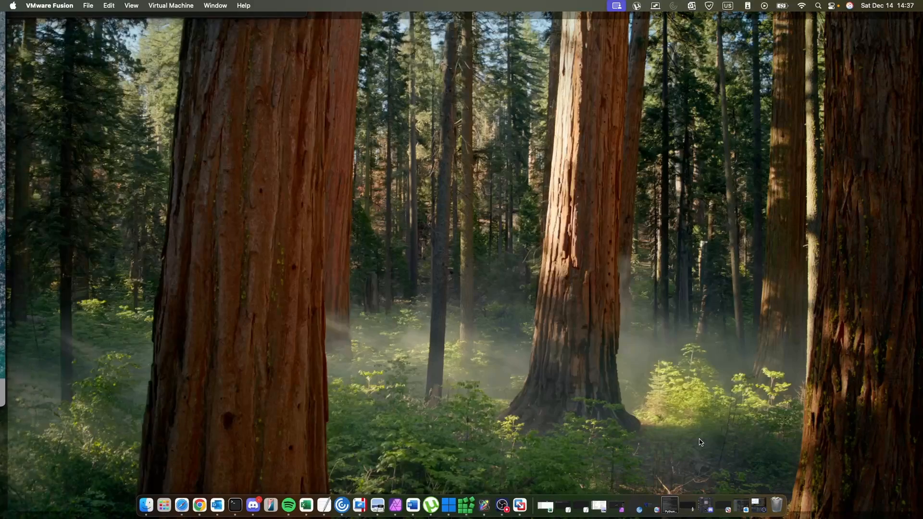
left_click(701, 442)
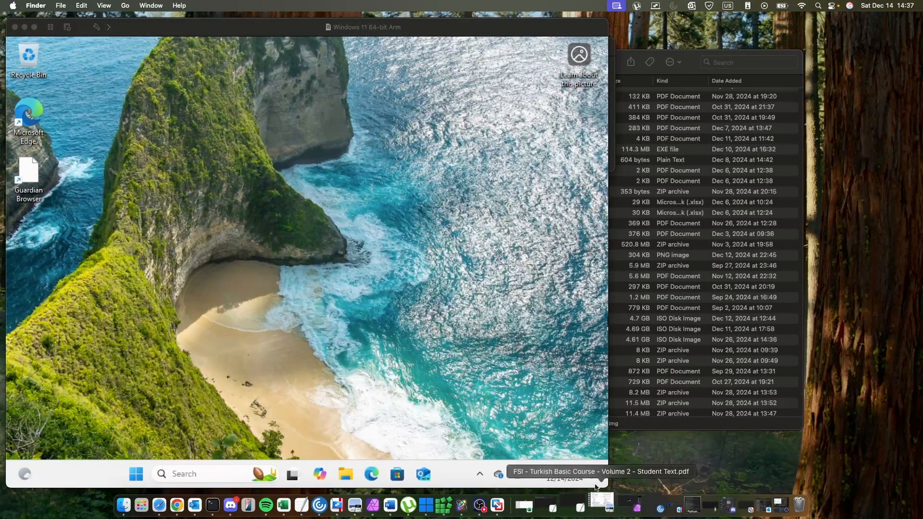
left_click(513, 506)
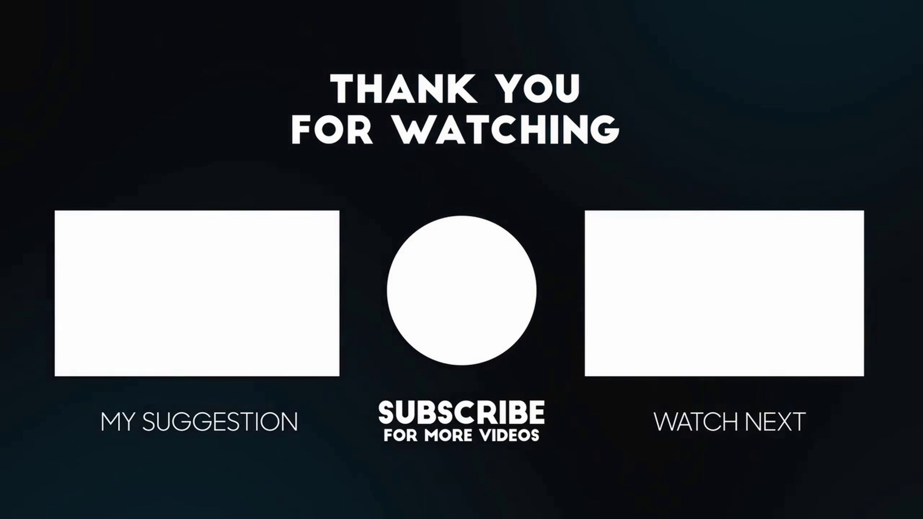